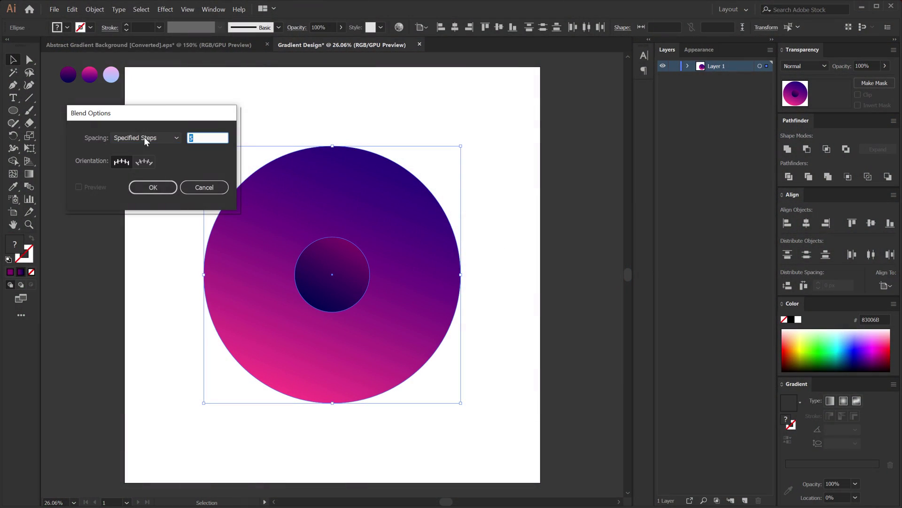
# Confirm the blend options, then rotate and move the blend's inner circle to twist the swirl
pyautogui.press('Return')
pyautogui.doubleClick(316, 281)
pyautogui.moveTo(294, 314); pyautogui.dragTo(378, 301)
pyautogui.moveTo(333, 274); pyautogui.dragTo(368, 339)
pyautogui.doubleClick(185, 107)
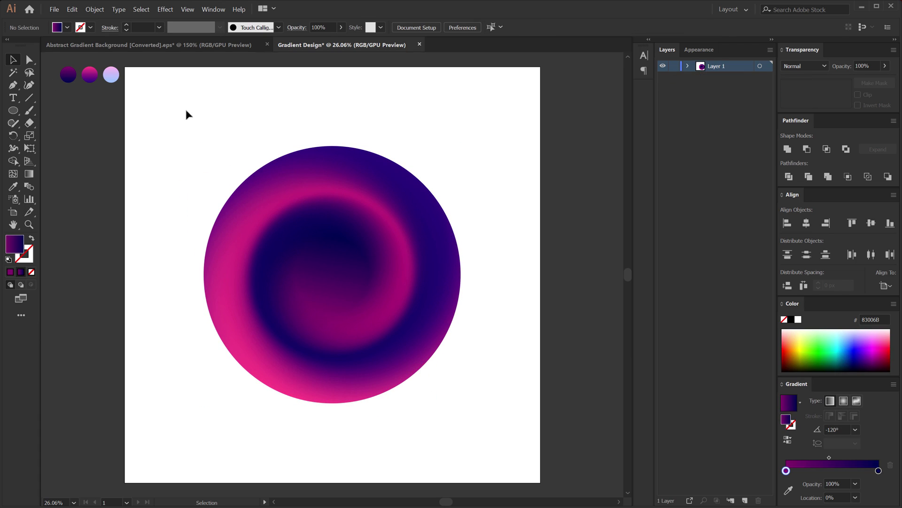
# Draw a large circle behind the blend with a pink-blue gradient angled across it
pyautogui.press('l')
pyautogui.moveTo(333, 275); pyautogui.dragTo(464, 406)
pyautogui.hotkey('ctrl', 'shift', '[')
pyautogui.press('i')
pyautogui.click(111, 74)
pyautogui.press('g')
pyautogui.moveTo(427, 97); pyautogui.dragTo(238, 432)
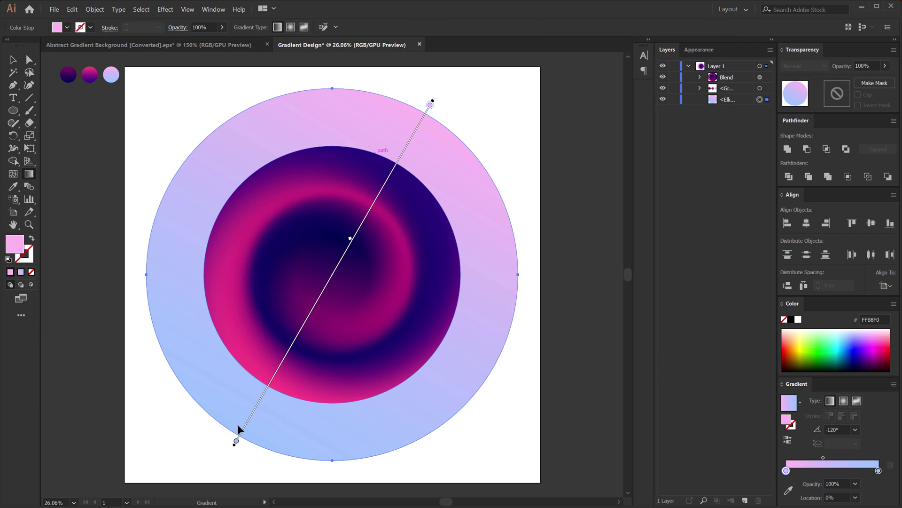
# Try blending the big circle into the swirl, then undo it
pyautogui.press('v')
pyautogui.hotkey('ctrl', 'shift', 'a')
pyautogui.hotkey('ctrl', 'a')
pyautogui.click(94, 9)
pyautogui.click(242, 259)
pyautogui.hotkey('ctrl', '-')
pyautogui.hotkey('ctrl', 'z')
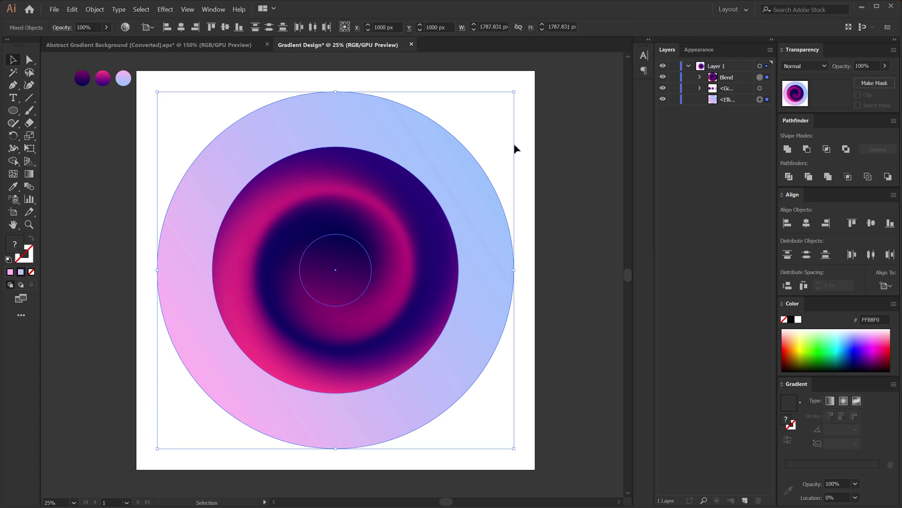
# Paste a copy of the circle at the back, enlarge it beyond the artboard, and fill it F4F4F4 grey
pyautogui.hotkey('ctrl', 'c')
pyautogui.hotkey('ctrl', 'b')
pyautogui.moveTo(515, 269); pyautogui.dragTo(585, 269)
pyautogui.doubleClick(15, 244)
pyautogui.write('f4f4f4')
pyautogui.press('Return')
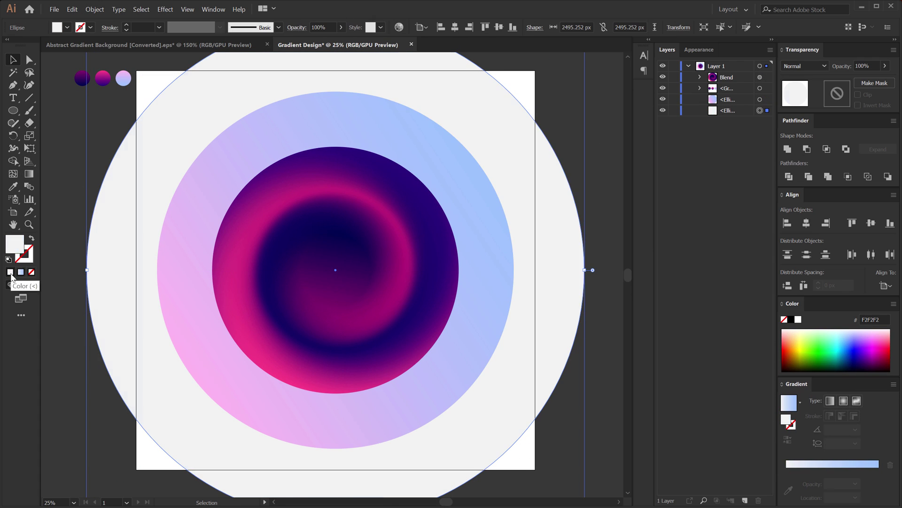
pyautogui.doubleClick(15, 243)
pyautogui.click(597, 136)
# Blend the grey circle into the swirl and zoom out to see it
pyautogui.hotkey('ctrl', 'a')
pyautogui.hotkey('ctrl', 'alt', 'b')
pyautogui.hotkey('ctrl', '-')
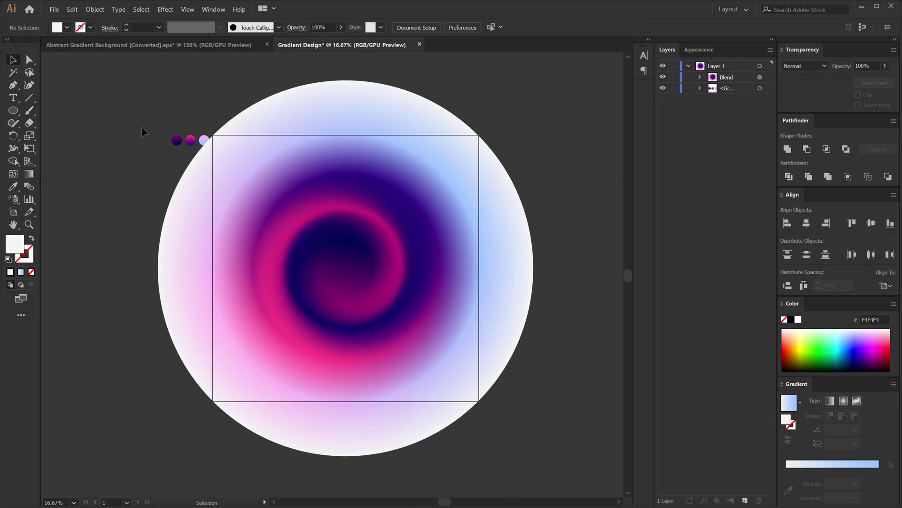
# Draw a 2000 × 2000 px square and clip the blend to it
pyautogui.press('m')
pyautogui.click(213, 135)
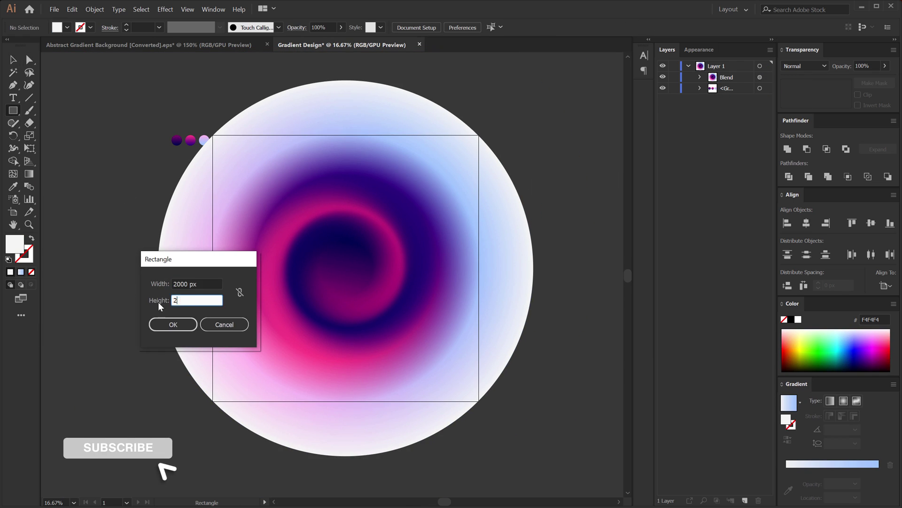
pyautogui.press('Return')
pyautogui.hotkey('ctrl', 'a')
pyautogui.hotkey('ctrl', '7')
# Add centred 'SMOOTH GRADIENTS' headline text in Integral CF Demi Bold
pyautogui.press('t')
pyautogui.click(168, 234)
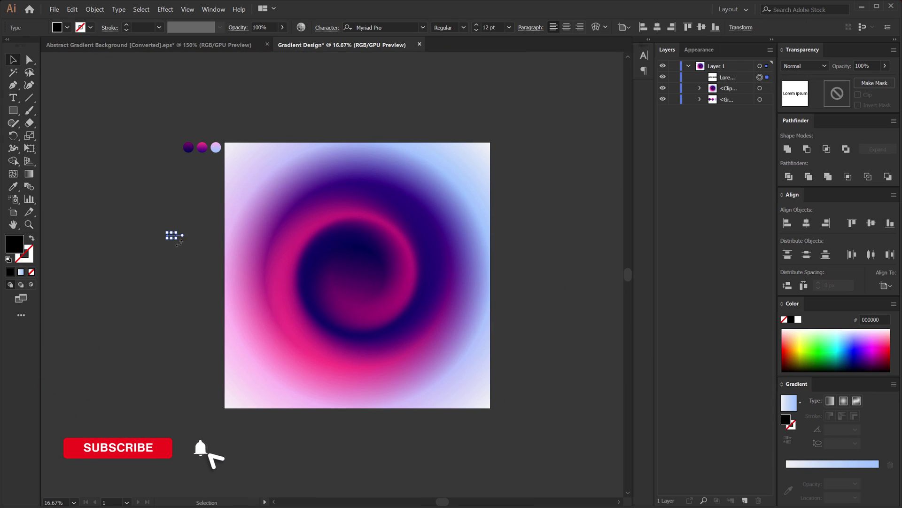
pyautogui.write('SMOOTH GRADIENTS')
pyautogui.press('Escape')
pyautogui.hotkey('ctrl', '+')
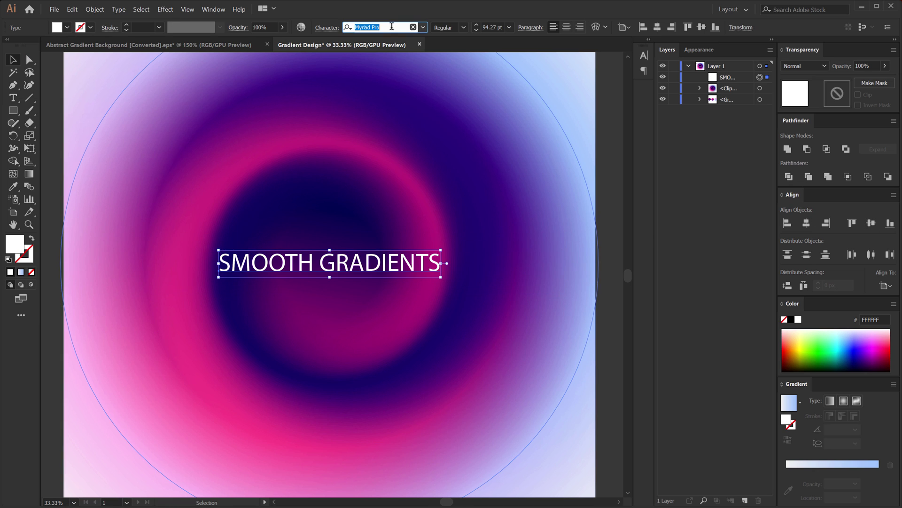
pyautogui.click(327, 27)
pyautogui.hotkey('ctrl', '-')
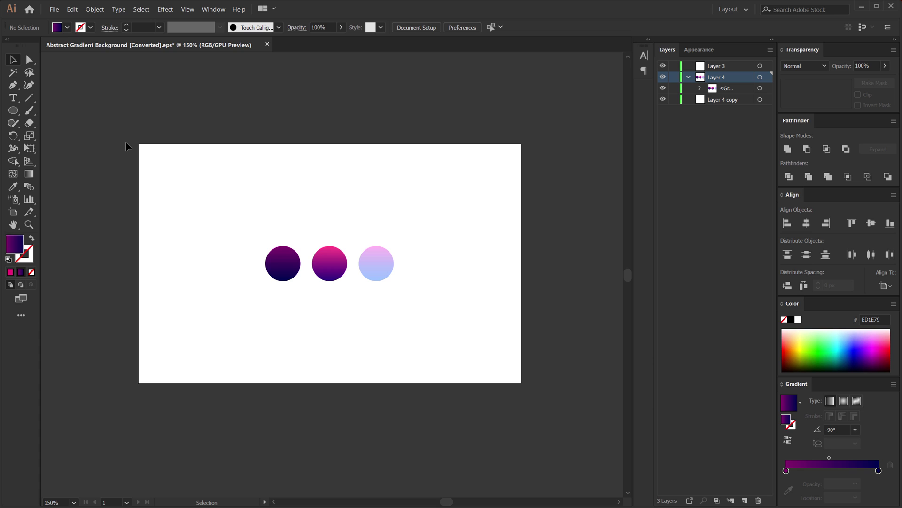
# Start a new document named 'Gradient Design', keeping the 2000 × 2000 px size
pyautogui.press('a')
pyautogui.hotkey('ctrl', 'n')
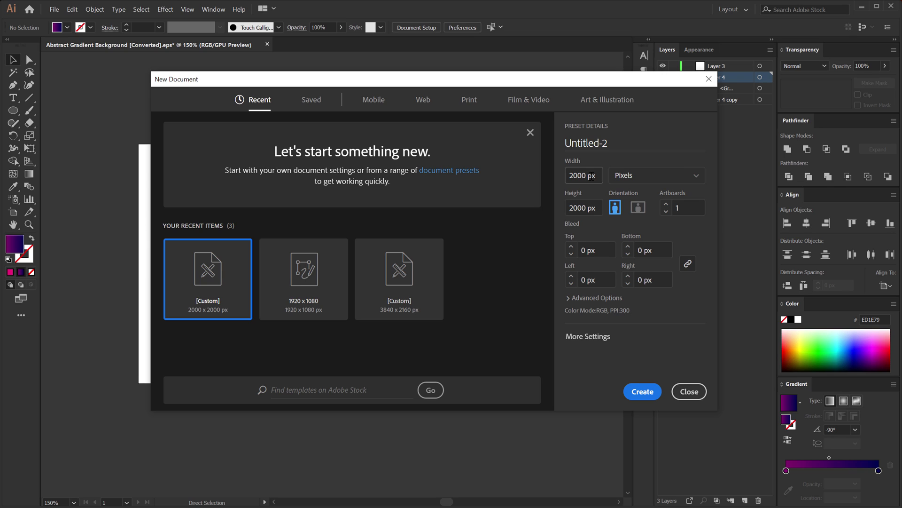
pyautogui.click(604, 154)
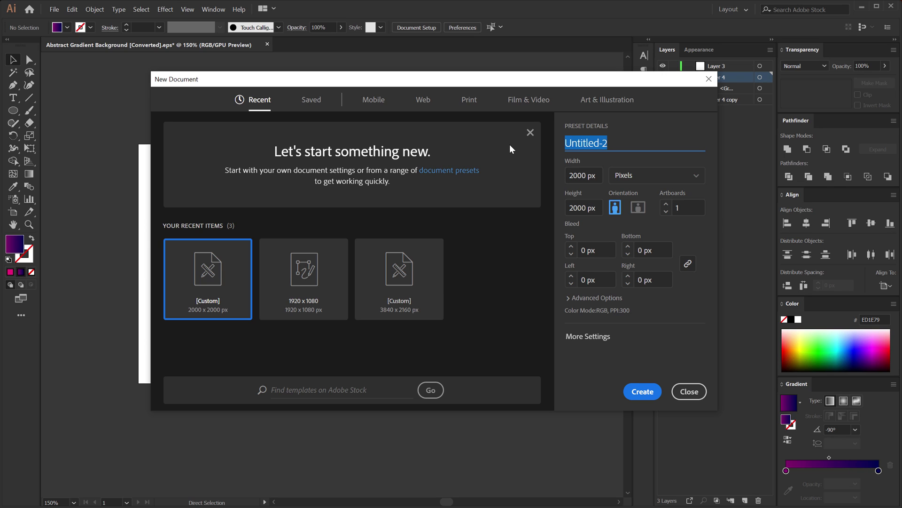
pyautogui.write('Gradi')
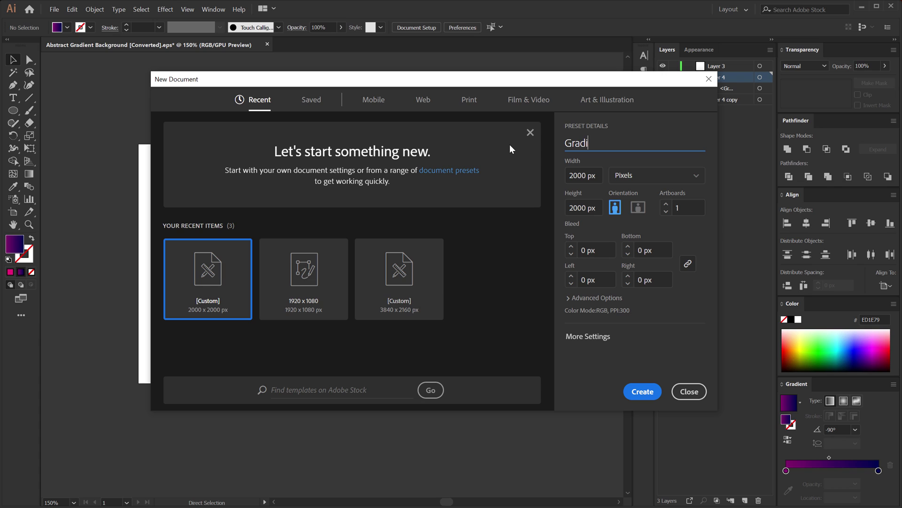
pyautogui.write('ent Design')
pyautogui.click(643, 391)
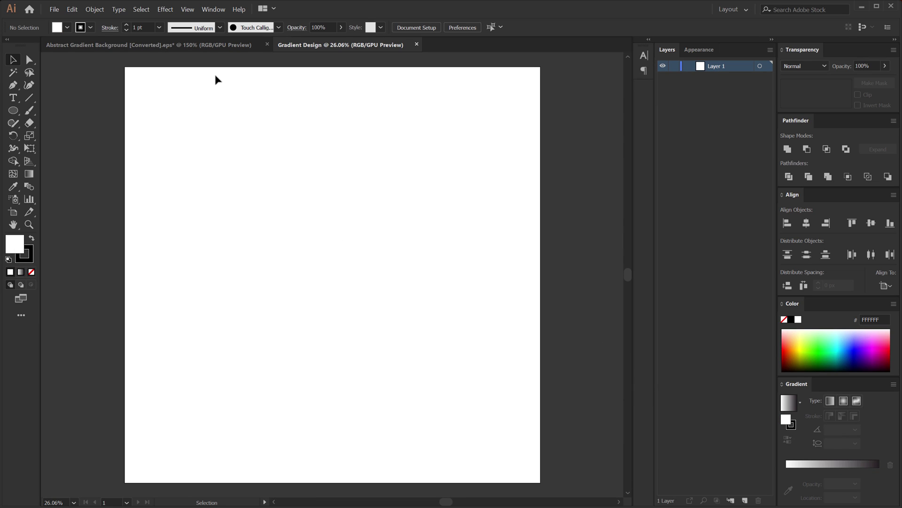
# Copy the three gradient circles from the Abstract Gradient Background document
pyautogui.click(155, 43)
pyautogui.moveTo(215, 224); pyautogui.dragTo(431, 310)
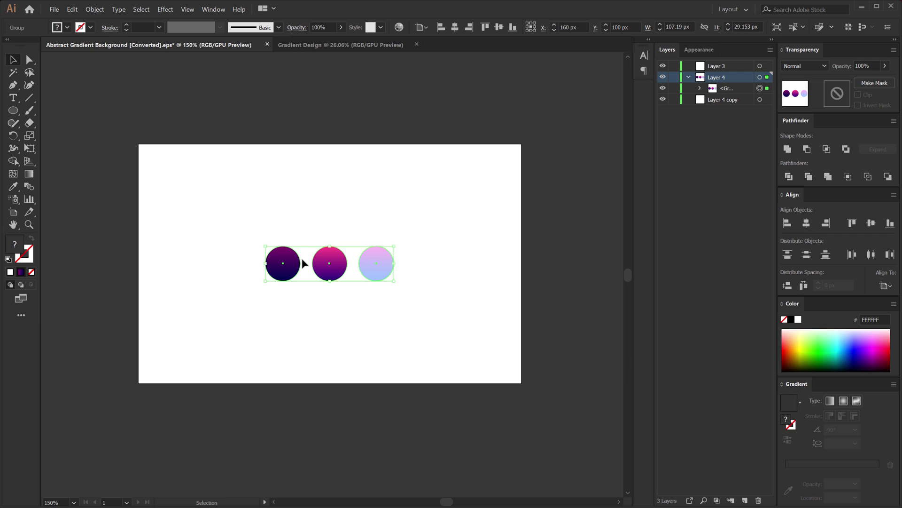
pyautogui.press('a')
pyautogui.hotkey('ctrl', 'c')
# Paste the circles into Gradient Design, enlarge the group, and park it off the top-left corner
pyautogui.click(307, 43)
pyautogui.press('v')
pyautogui.hotkey('ctrl', 'v')
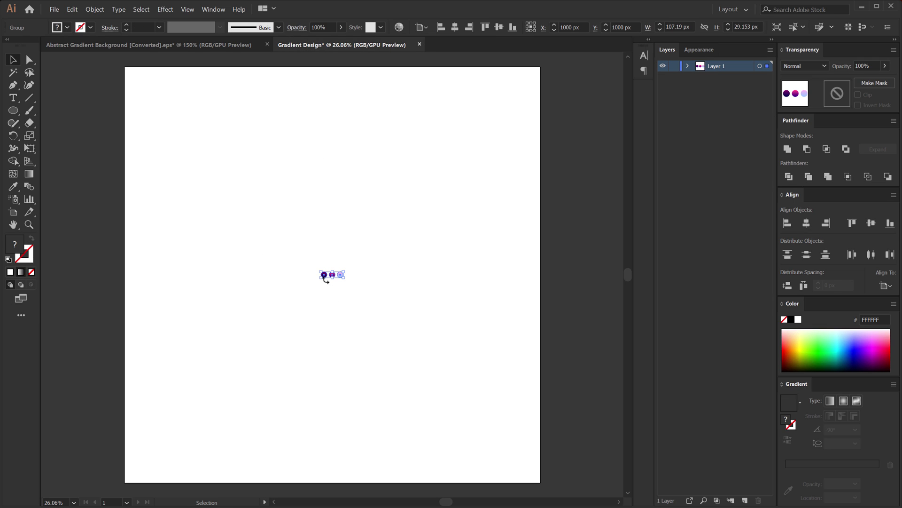
pyautogui.moveTo(344, 280); pyautogui.dragTo(108, 81)
pyautogui.click(185, 116)
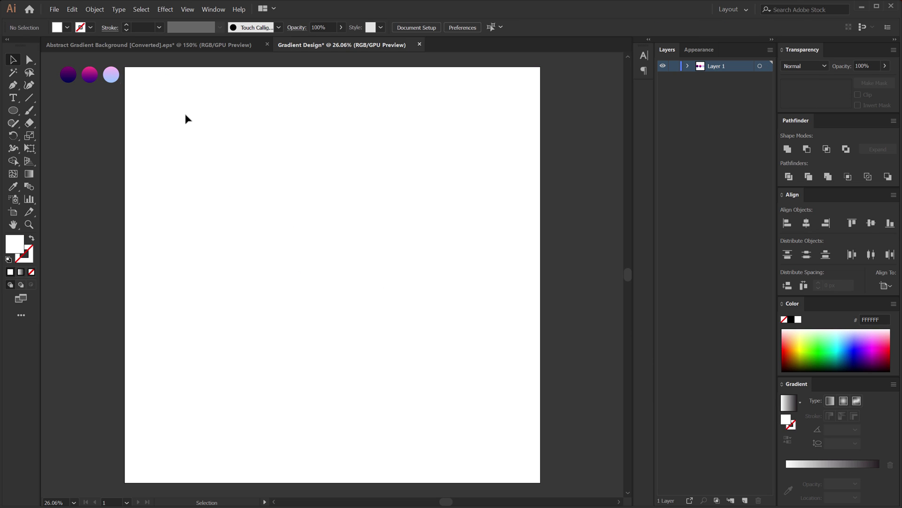
# Draw a circle at the artboard centre with a gradient fill whose left stop is magenta
pyautogui.click(13, 111)
pyautogui.moveTo(333, 275)
pyautogui.mouseDown()
pyautogui.moveTo(360, 290)
pyautogui.moveTo(356, 303)
pyautogui.moveTo(366, 296)
pyautogui.mouseUp()
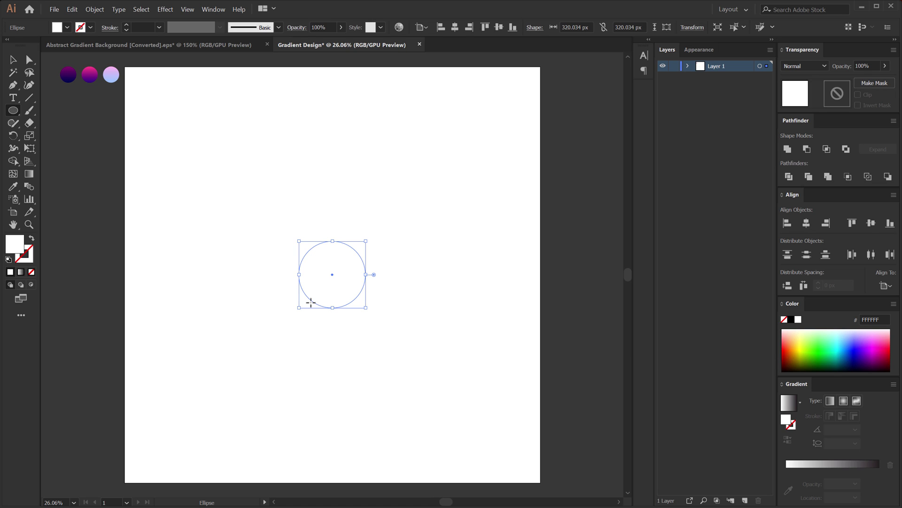
pyautogui.click(21, 272)
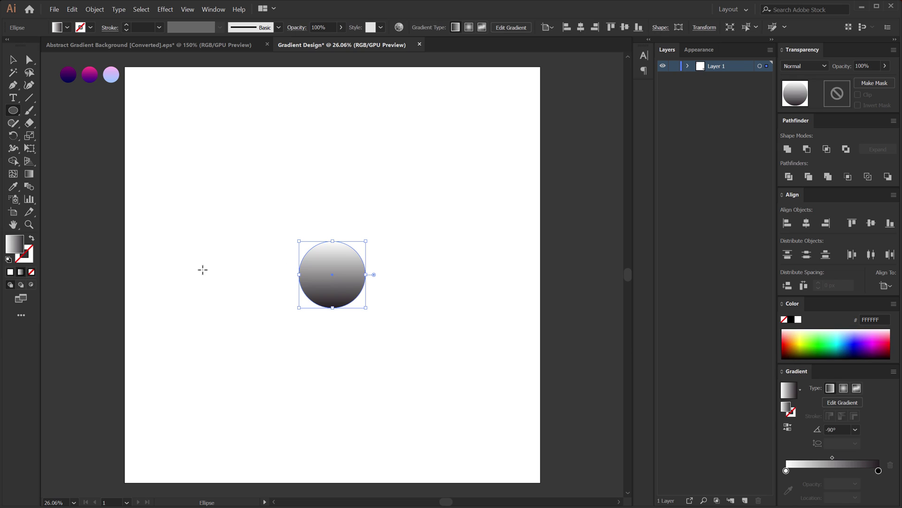
pyautogui.doubleClick(786, 470)
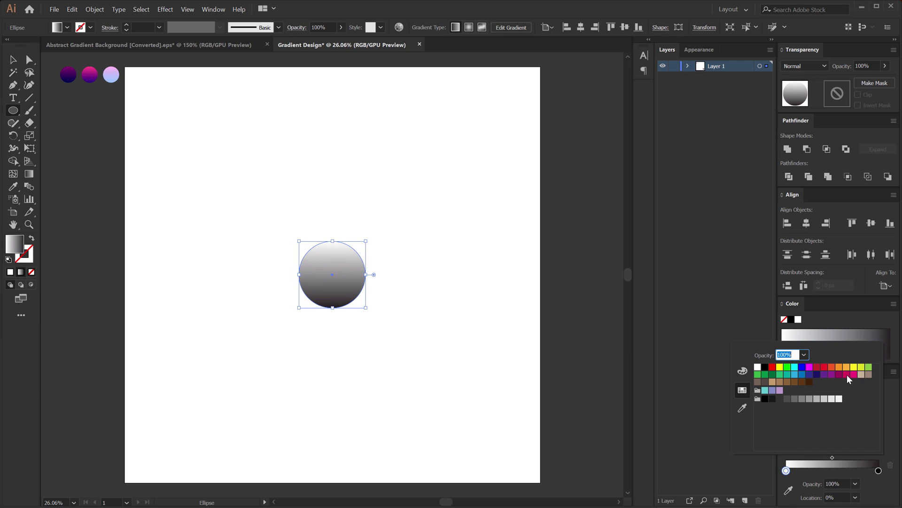
pyautogui.click(847, 374)
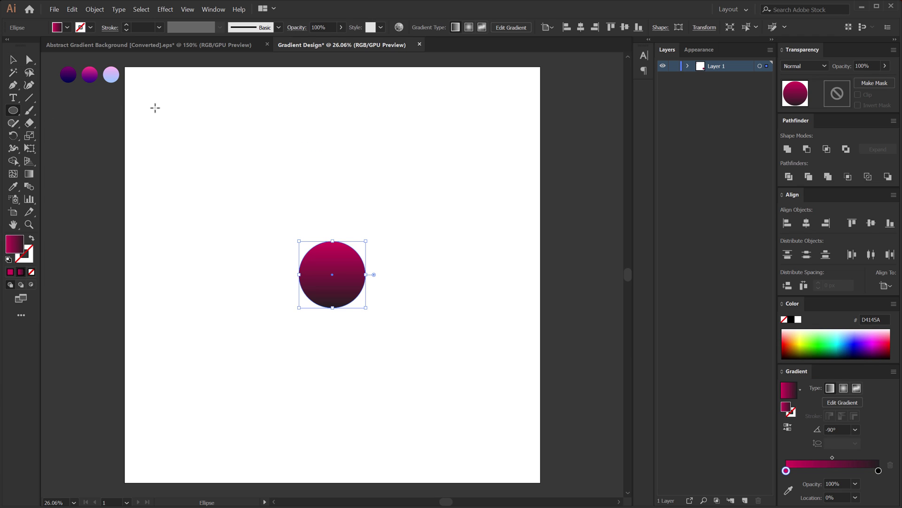
pyautogui.click(13, 60)
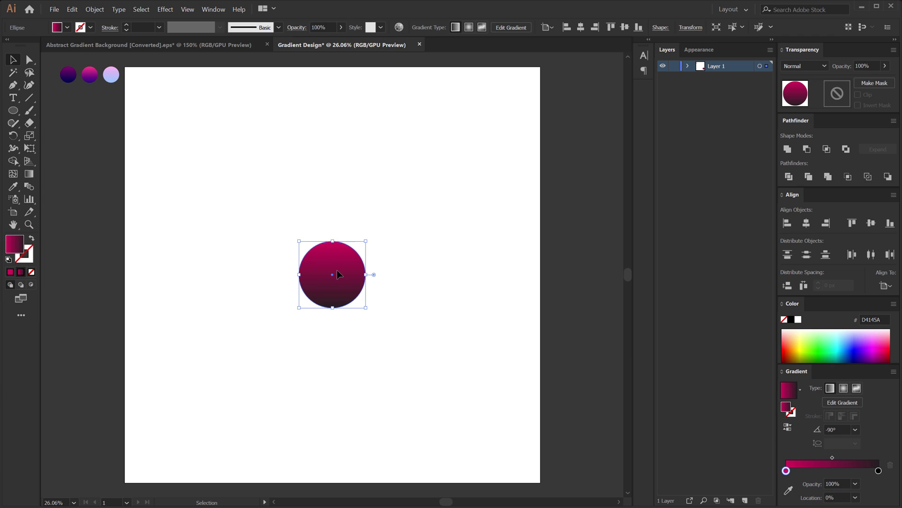
# Eyedrop the dark purple sample circle's gradient onto the new circle
pyautogui.press('i')
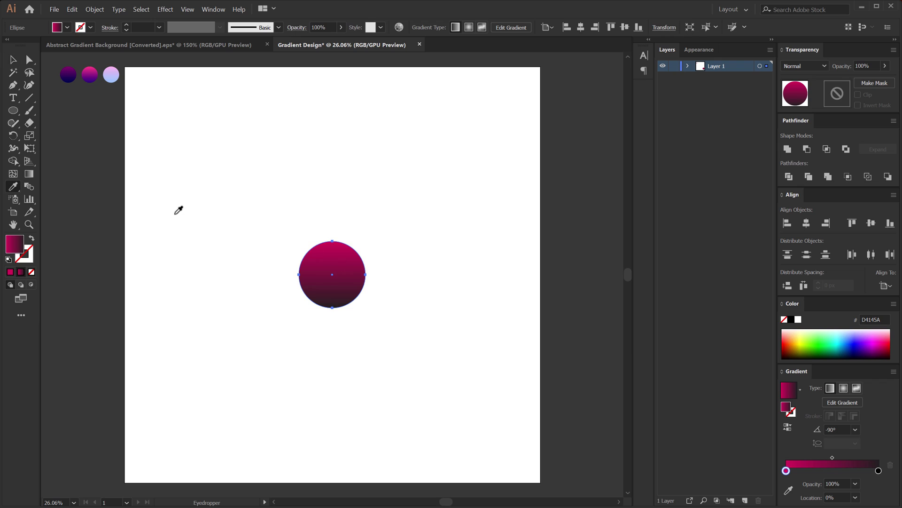
pyautogui.click(71, 73)
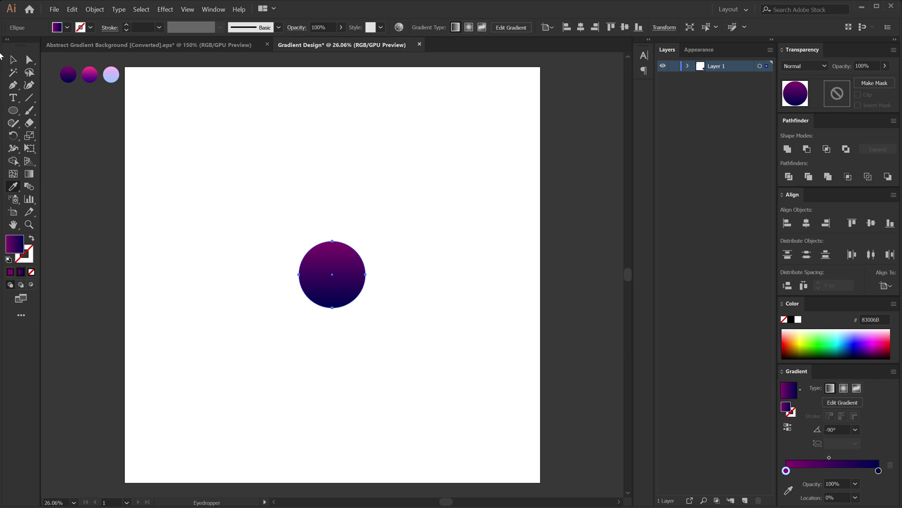
pyautogui.click(13, 59)
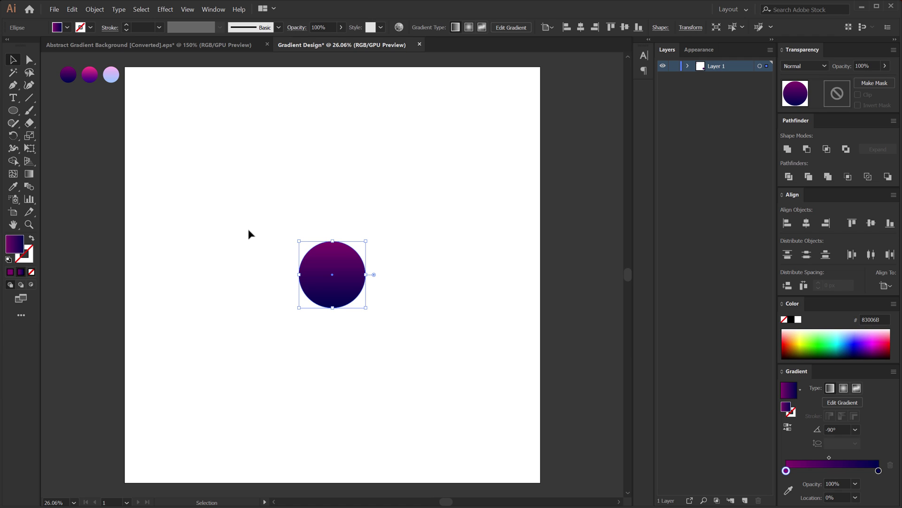
# Stretch the circle's gradient span slightly and set its angle to -120°
pyautogui.press('g')
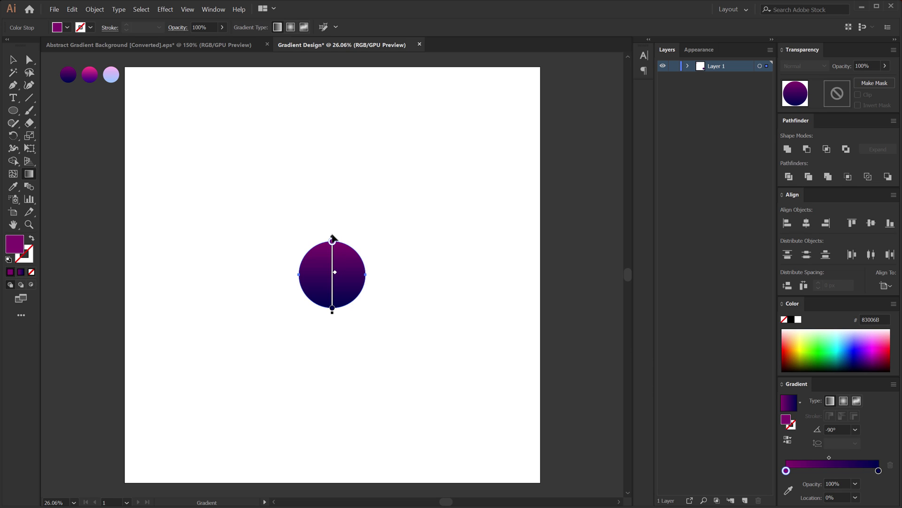
pyautogui.moveTo(332, 237)
pyautogui.mouseDown()
pyautogui.moveTo(333, 182)
pyautogui.moveTo(332, 319)
pyautogui.moveTo(332, 224)
pyautogui.moveTo(333, 236)
pyautogui.mouseUp()
pyautogui.moveTo(332, 311)
pyautogui.mouseDown()
pyautogui.moveTo(332, 387)
pyautogui.moveTo(332, 260)
pyautogui.moveTo(333, 313)
pyautogui.mouseUp()
pyautogui.click(855, 430)
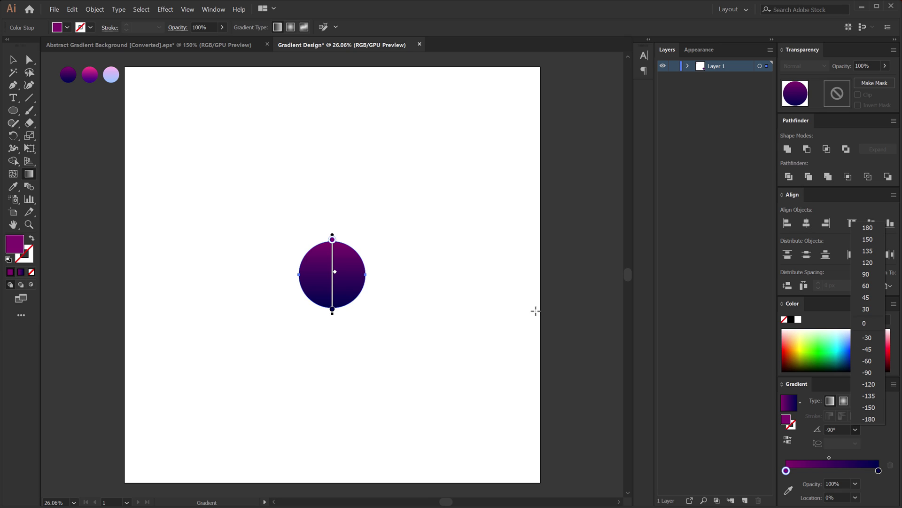
pyautogui.click(868, 360)
pyautogui.click(856, 426)
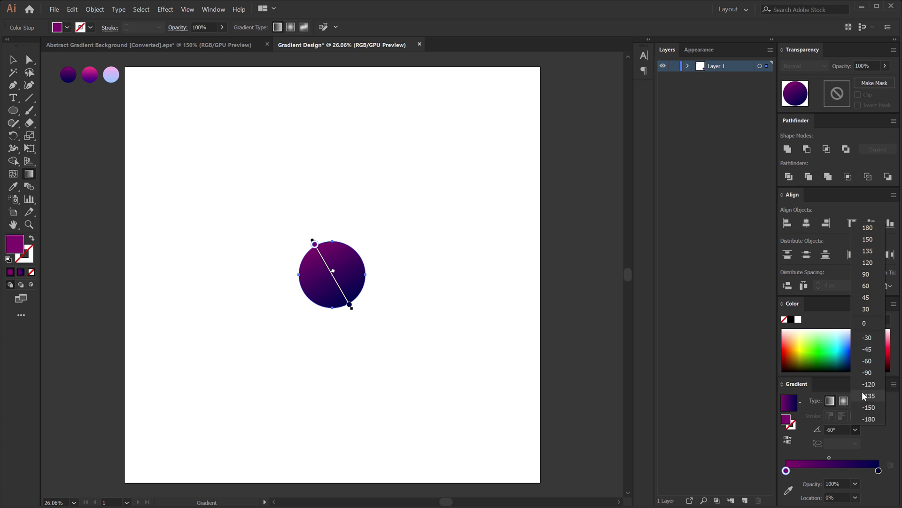
pyautogui.click(862, 391)
pyautogui.click(12, 60)
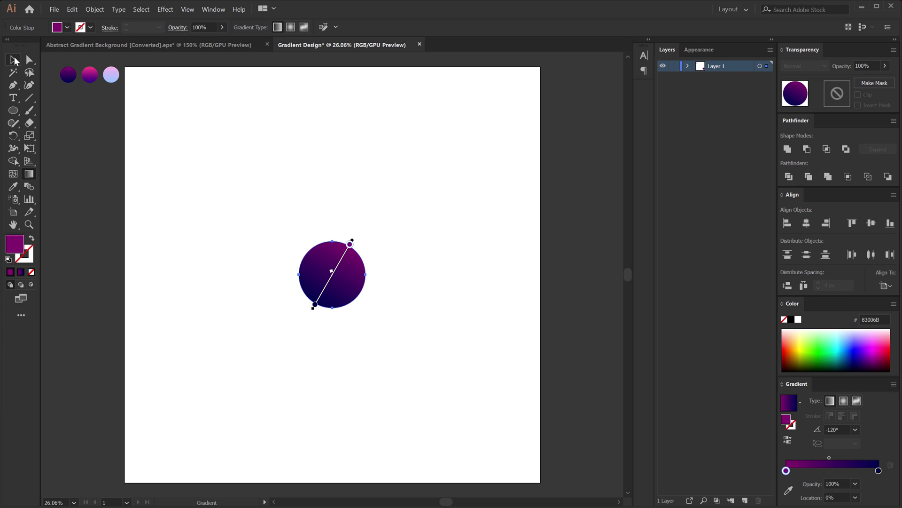
pyautogui.click(282, 225)
pyautogui.click(342, 273)
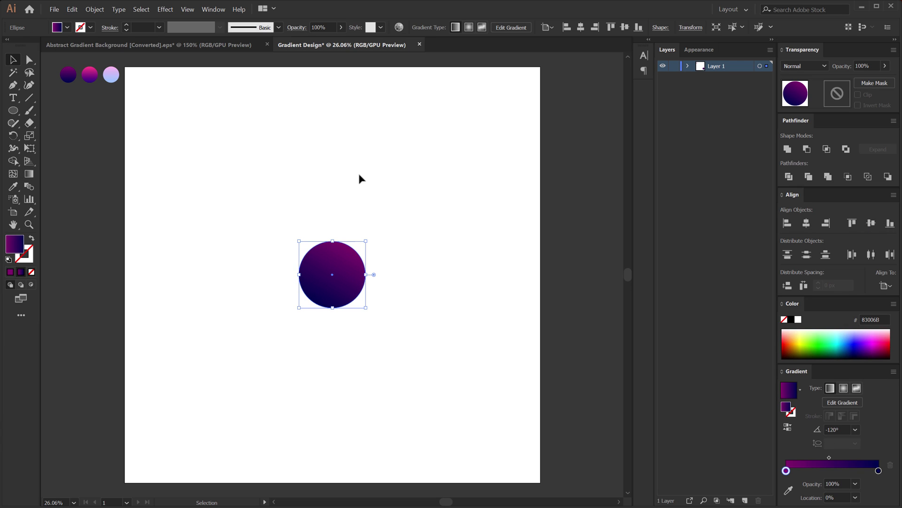
# Draw a large circle from the centre, about 954 px across
pyautogui.press('a')
pyautogui.press('v')
pyautogui.press('a')
pyautogui.press('v')
pyautogui.moveTo(365, 308); pyautogui.dragTo(448, 374)
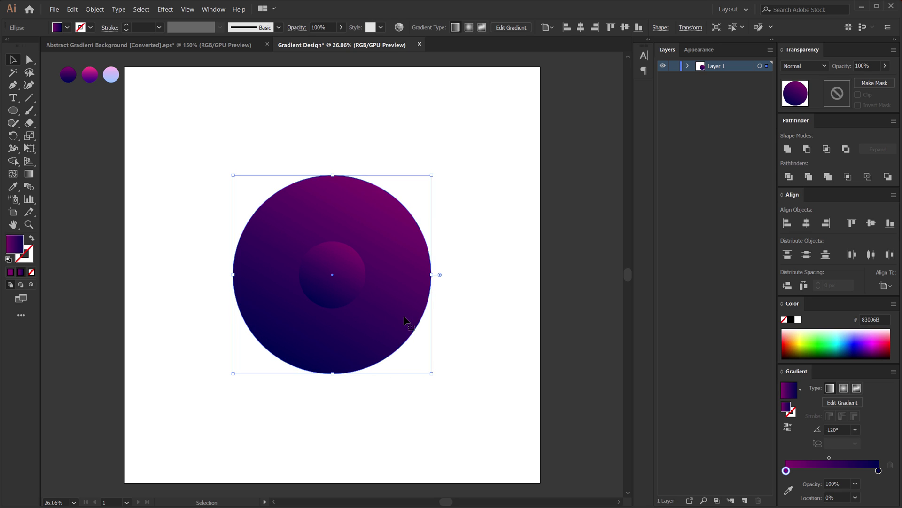
# Give the large circle the pink sample gradient, reversed so pink sits at the bottom with more pink spread
pyautogui.press('i')
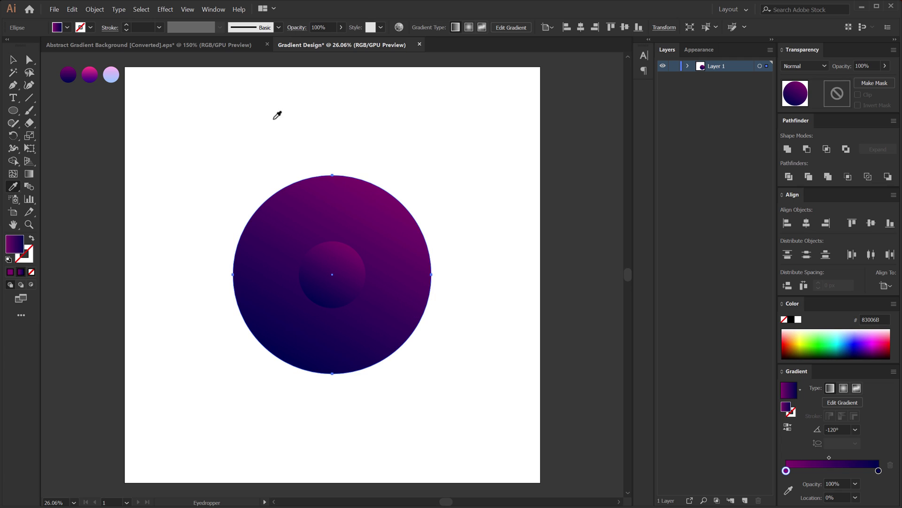
pyautogui.click(93, 75)
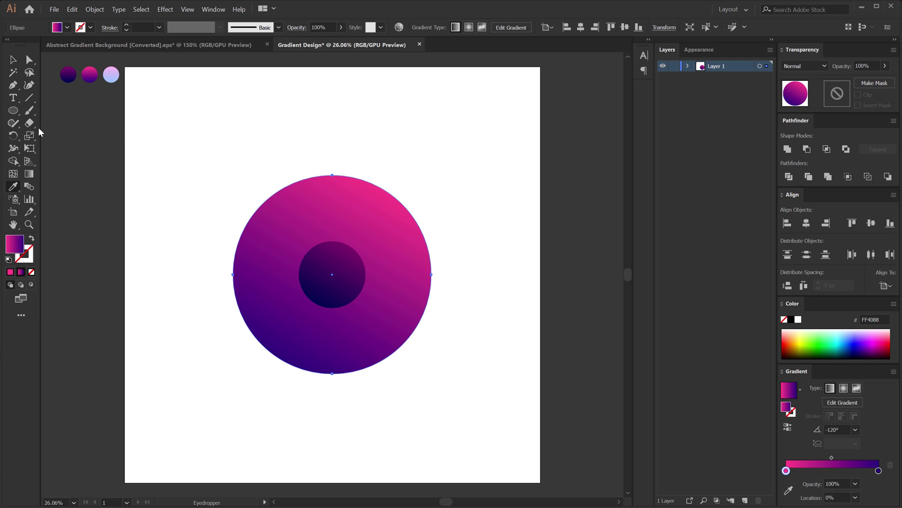
pyautogui.press('g')
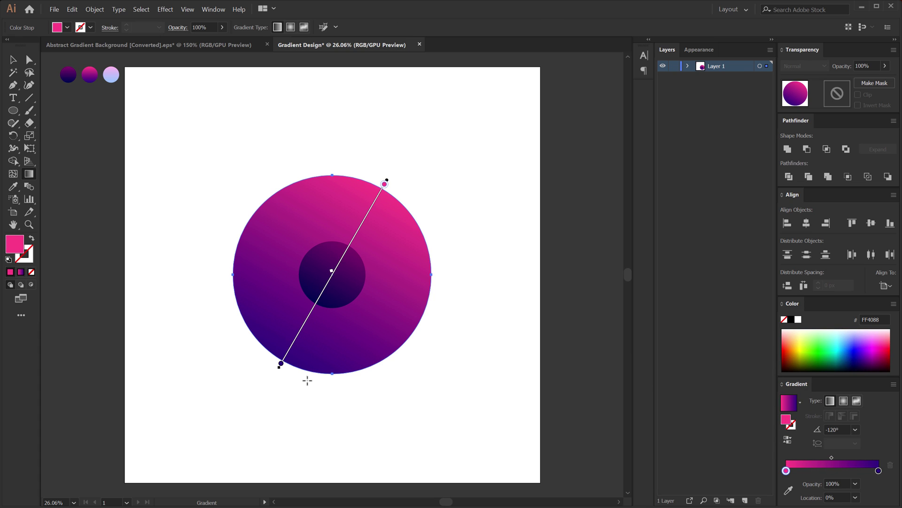
pyautogui.moveTo(296, 371)
pyautogui.mouseDown()
pyautogui.moveTo(393, 145)
pyautogui.moveTo(332, 266)
pyautogui.moveTo(384, 200)
pyautogui.moveTo(354, 192)
pyautogui.moveTo(372, 185)
pyautogui.mouseUp()
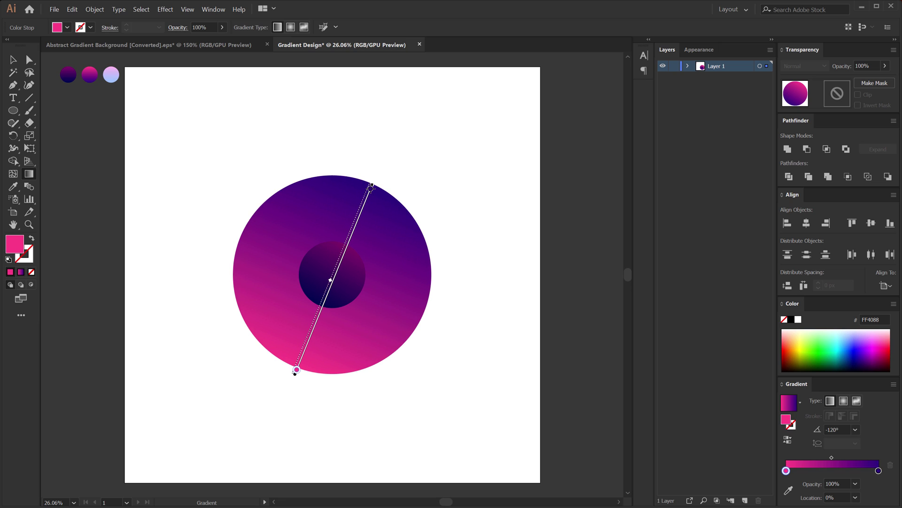
pyautogui.moveTo(330, 281)
pyautogui.mouseDown()
pyautogui.moveTo(343, 243)
pyautogui.moveTo(325, 293)
pyautogui.mouseUp()
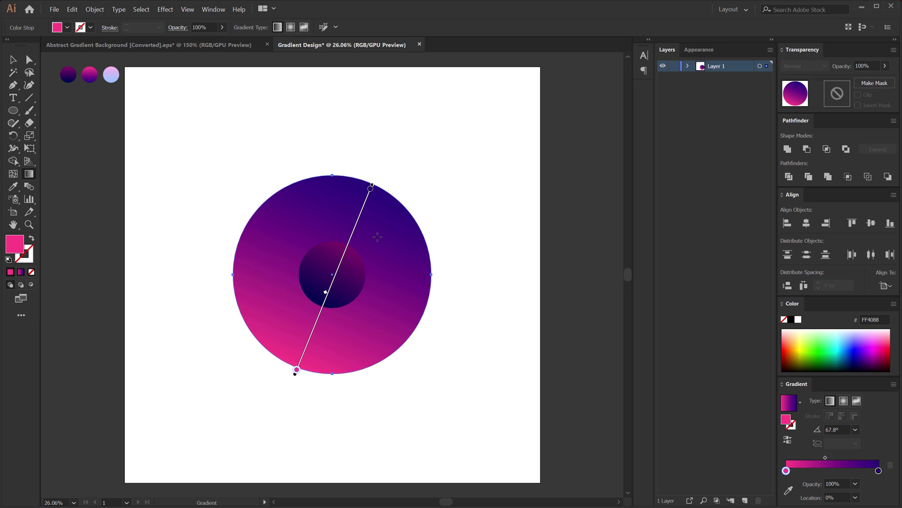
# Enlarge the large circle around its centre and the small inner circle slightly
pyautogui.click(13, 60)
pyautogui.click(362, 111)
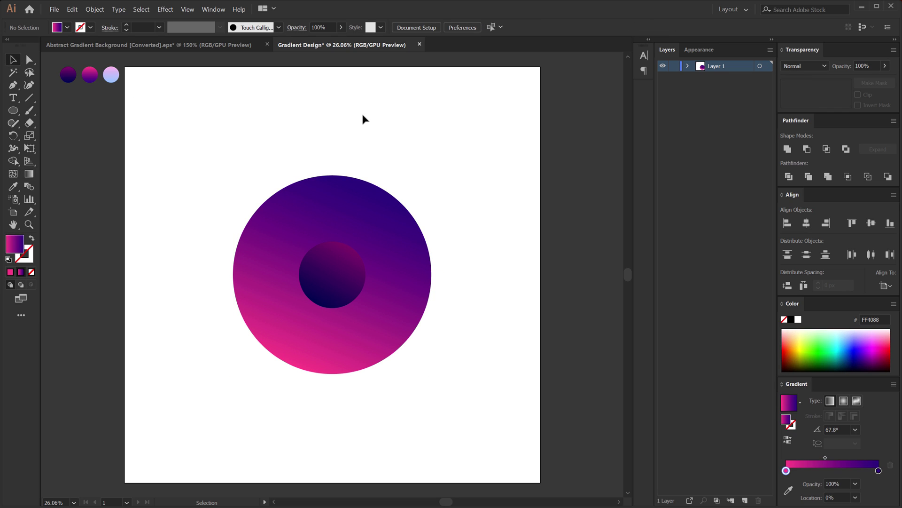
pyautogui.click(384, 239)
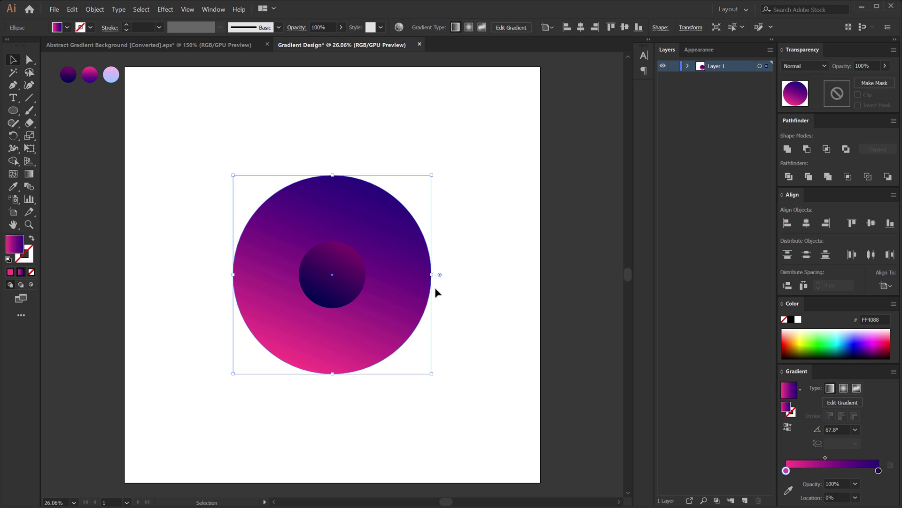
pyautogui.moveTo(433, 277); pyautogui.dragTo(461, 278)
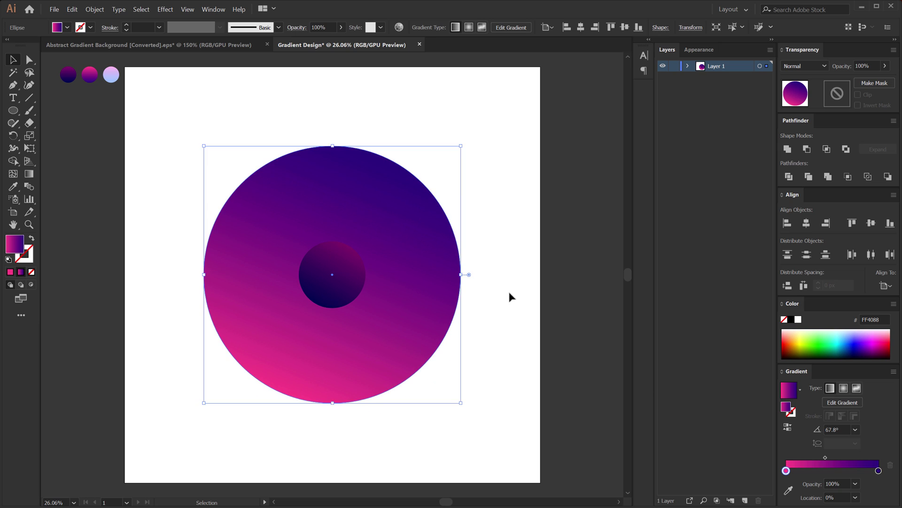
pyautogui.click(451, 383)
pyautogui.click(332, 295)
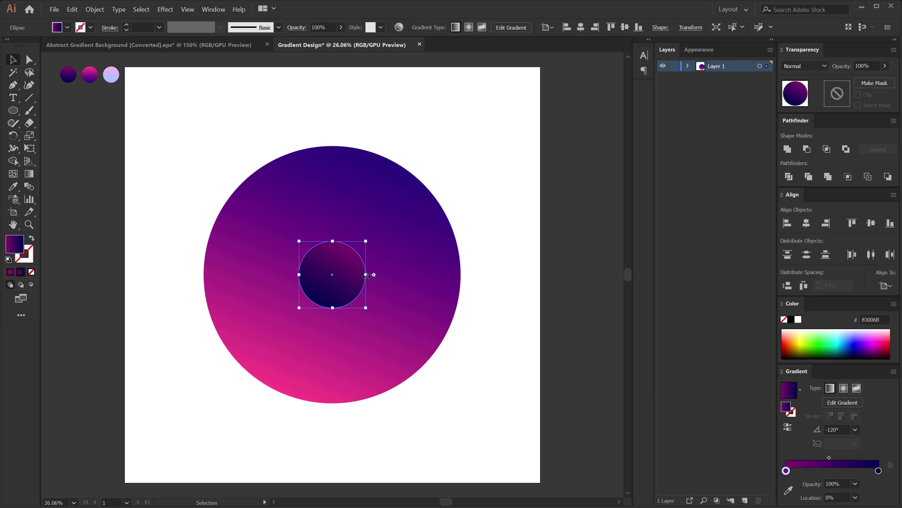
pyautogui.moveTo(366, 275); pyautogui.dragTo(371, 276)
pyautogui.click(548, 309)
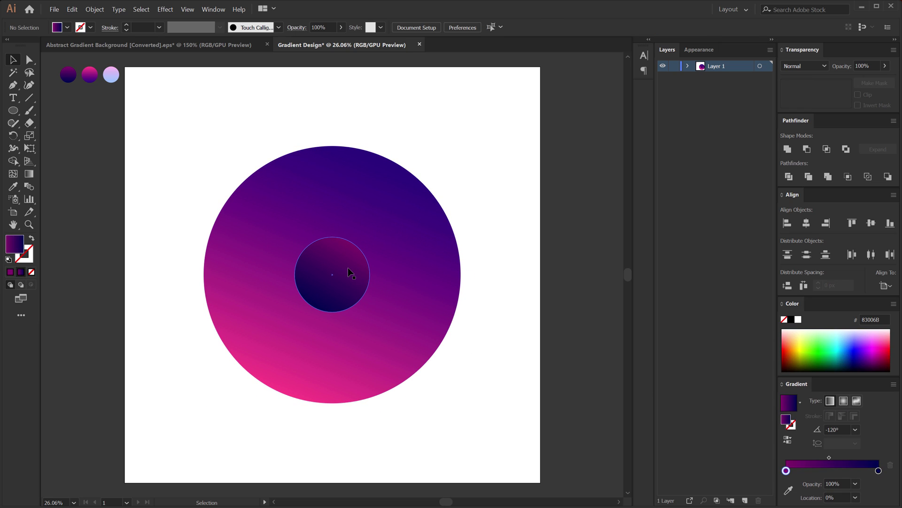
pyautogui.click(347, 275)
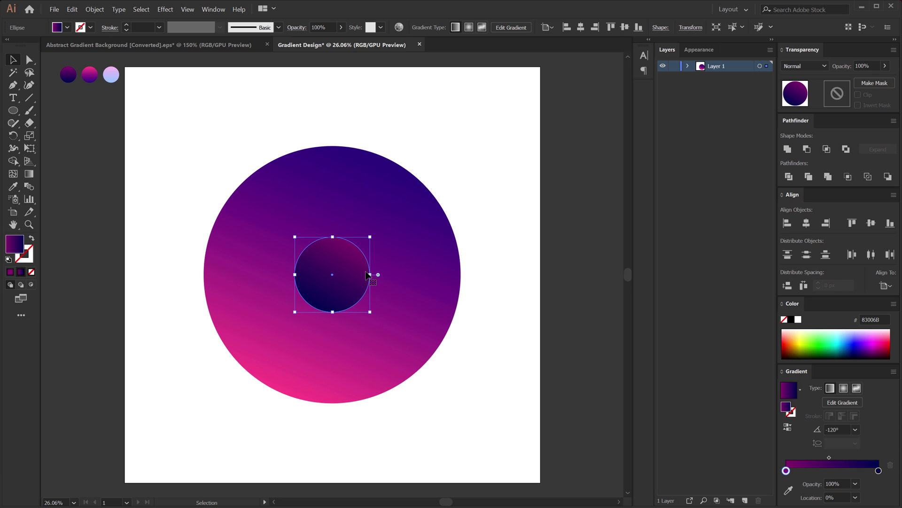
# Select both circles and set Blend Options to Specified Steps 5
pyautogui.keyDown('shift'); pyautogui.click(420, 246); pyautogui.keyUp('shift')
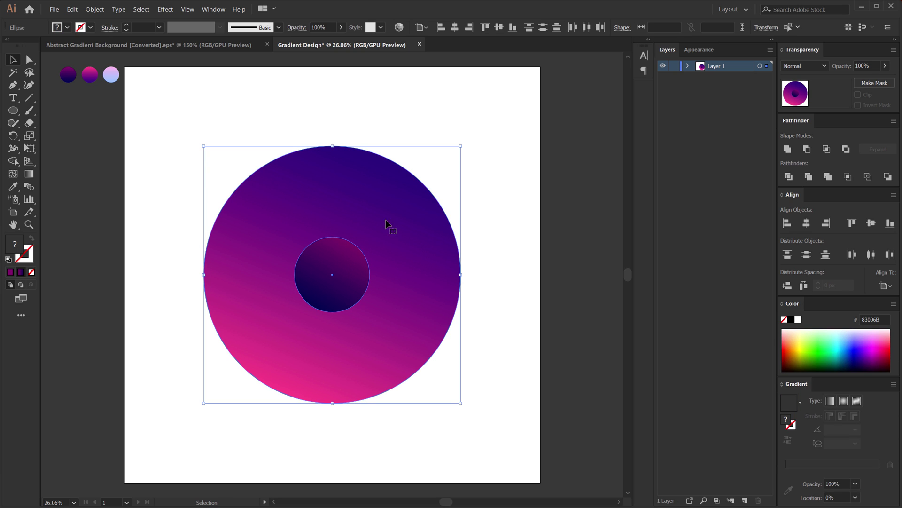
pyautogui.click(95, 9)
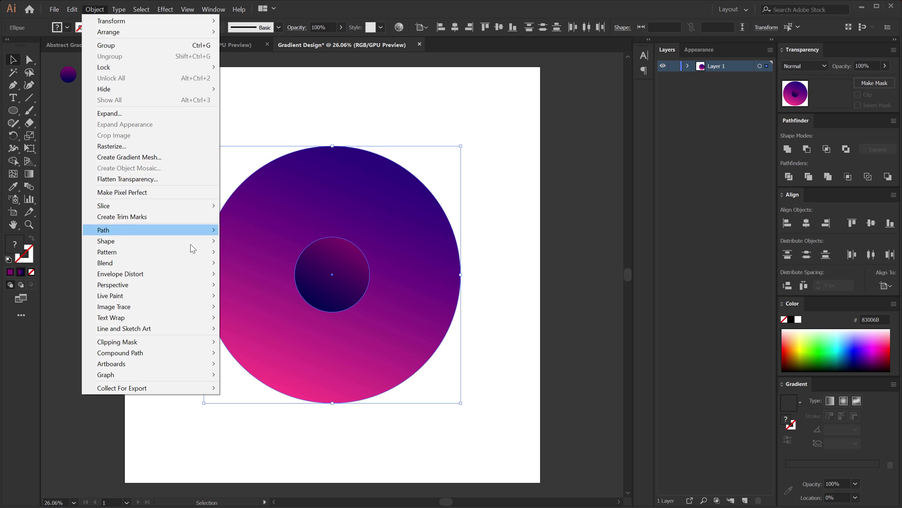
pyautogui.moveTo(202, 263)
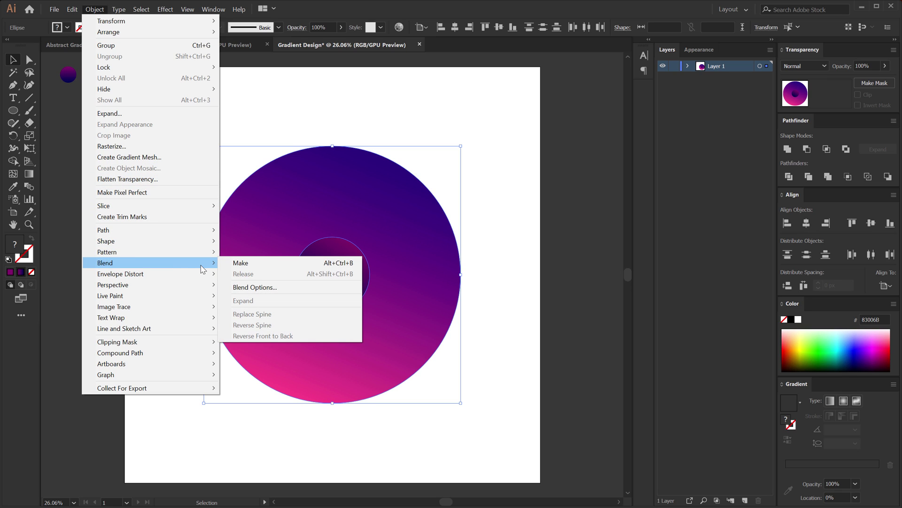
pyautogui.click(268, 287)
pyautogui.click(158, 136)
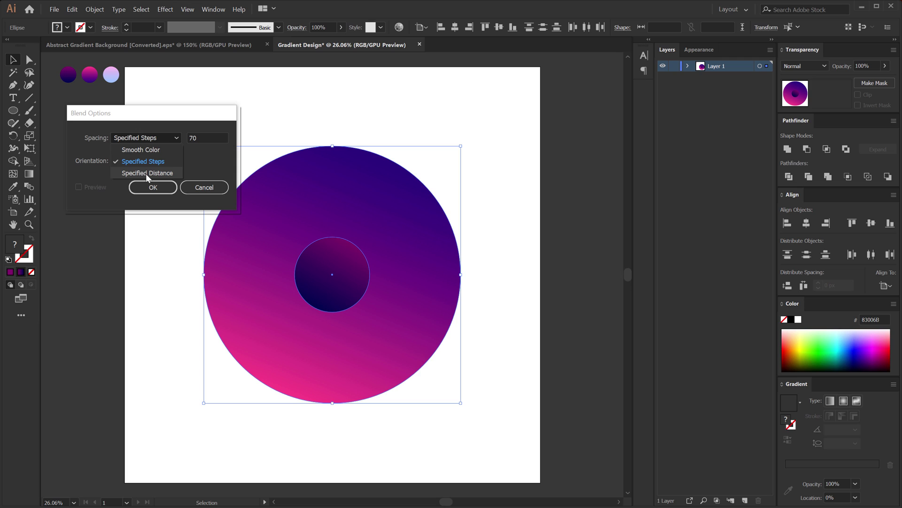
pyautogui.click(158, 162)
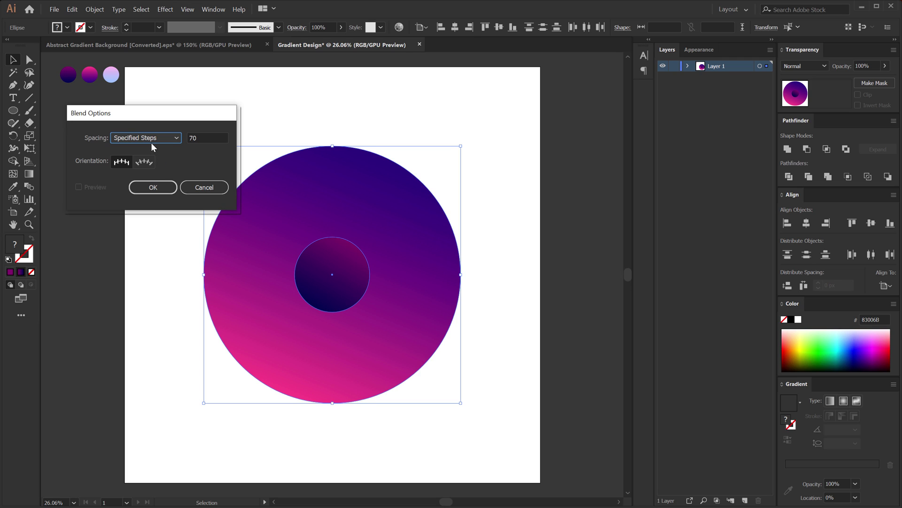
pyautogui.click(205, 136)
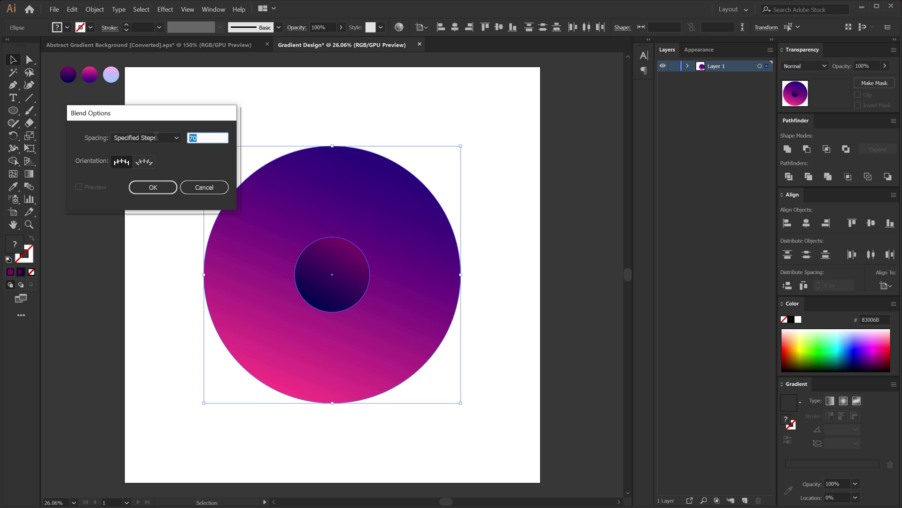
pyautogui.click(154, 187)
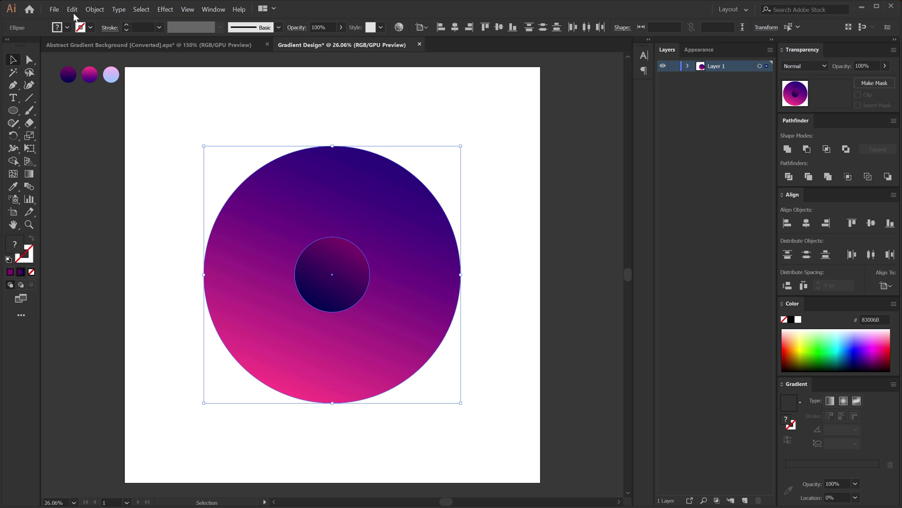
# Make the blend between the two circles to form stepped rings
pyautogui.click(94, 10)
pyautogui.moveTo(193, 263)
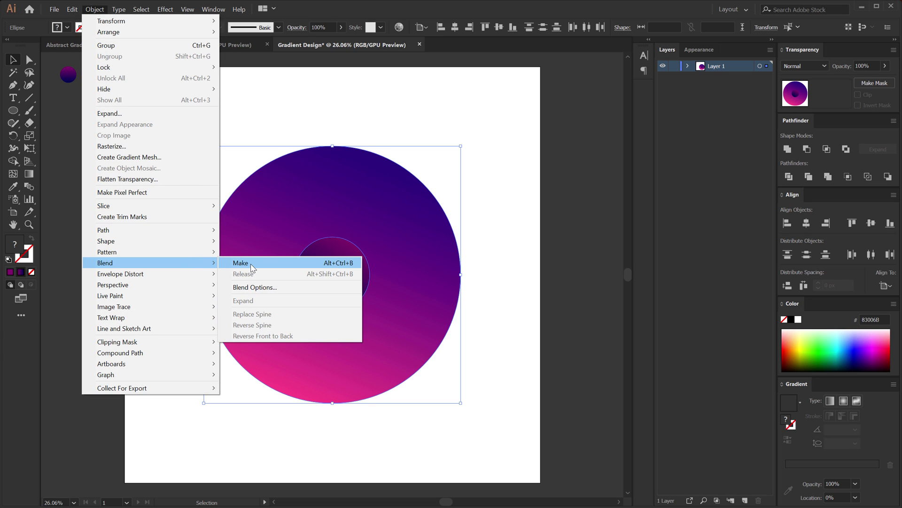
pyautogui.click(252, 267)
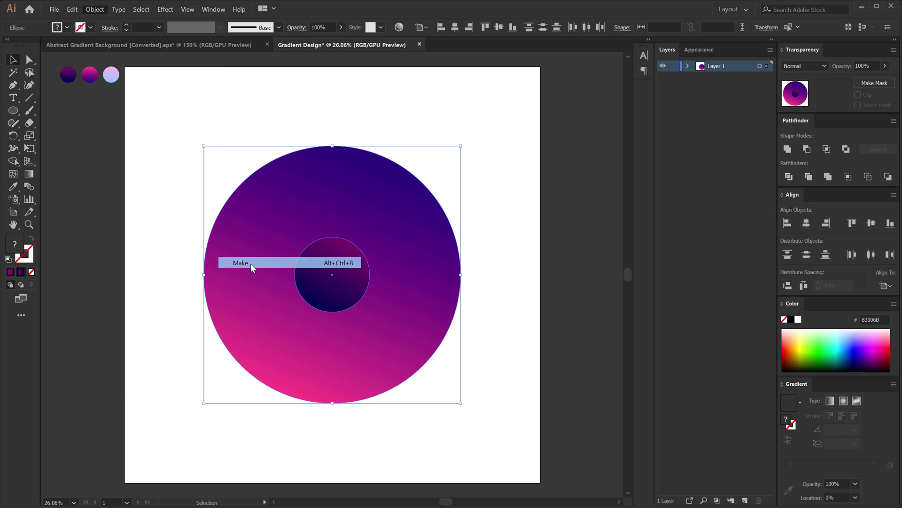
pyautogui.click(471, 185)
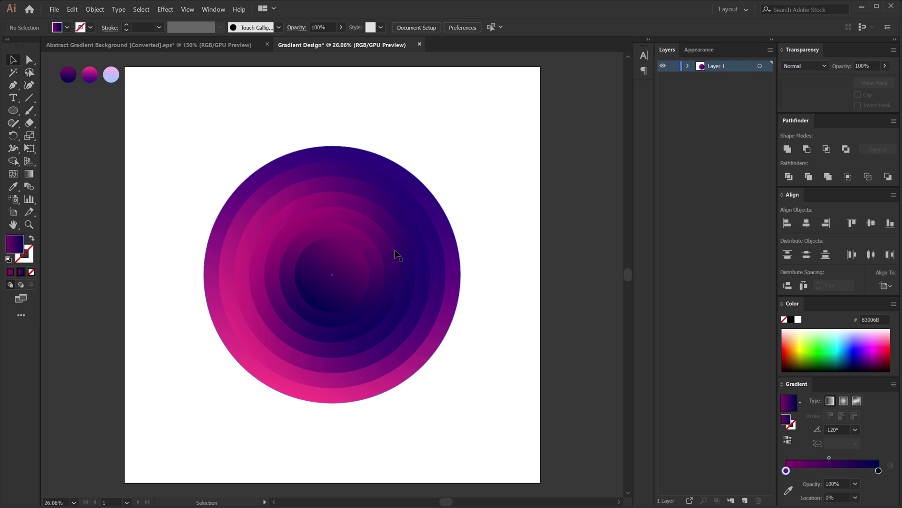
# Release the ring blend and raise the Specified Steps to 10
pyautogui.click(316, 256)
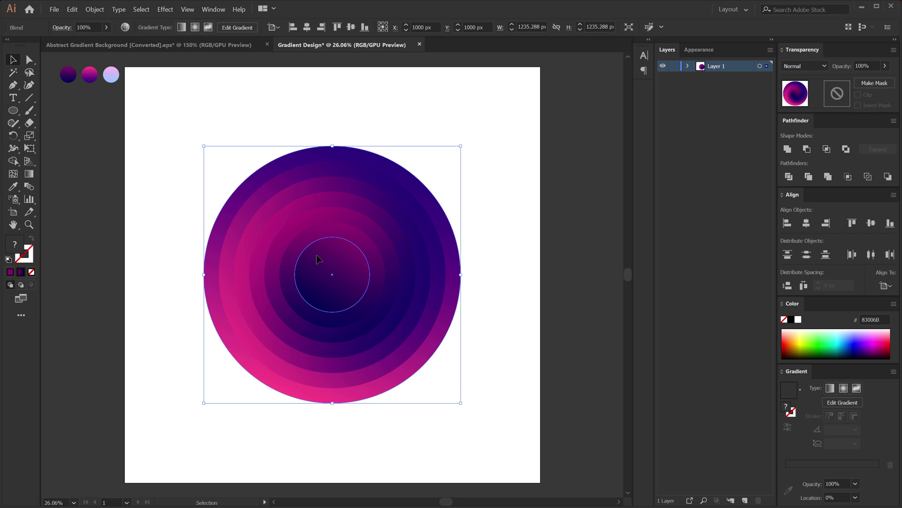
pyautogui.hotkey('ctrl', 'alt', 'shift', 'b')
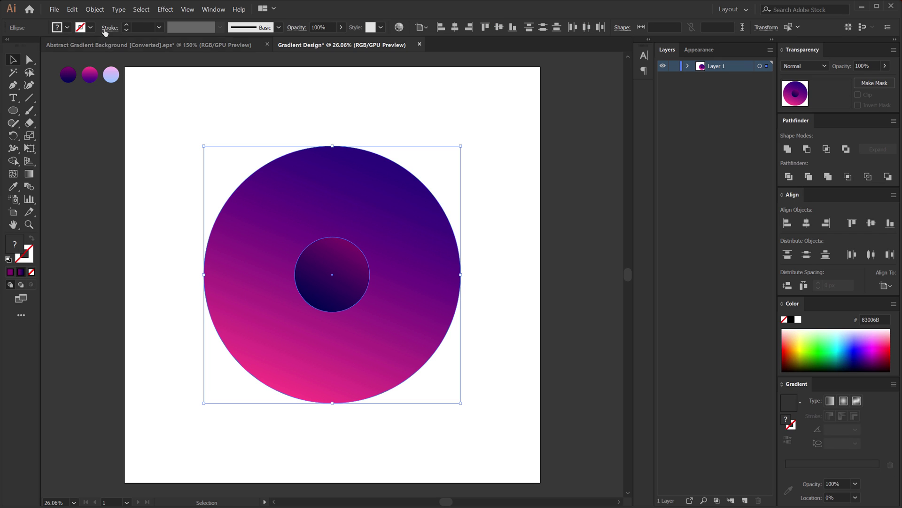
pyautogui.click(95, 9)
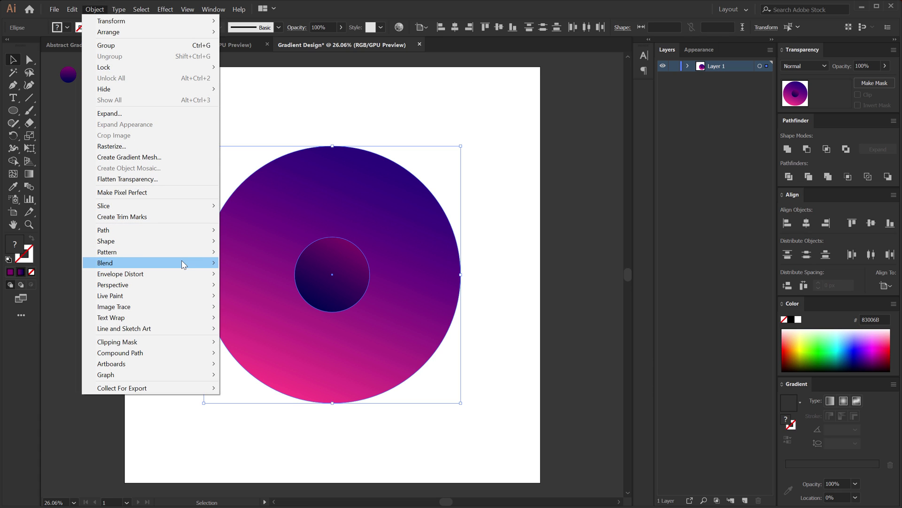
pyautogui.moveTo(183, 264)
pyautogui.click(258, 286)
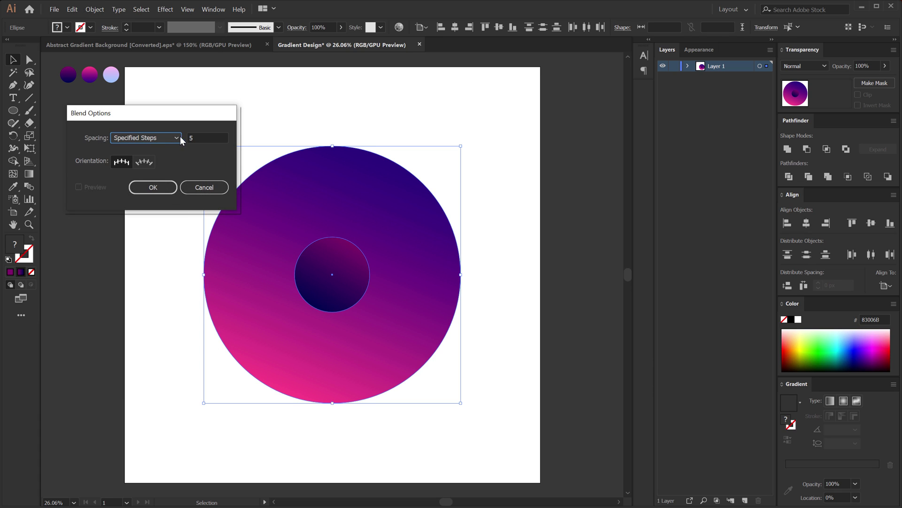
pyautogui.click(199, 137)
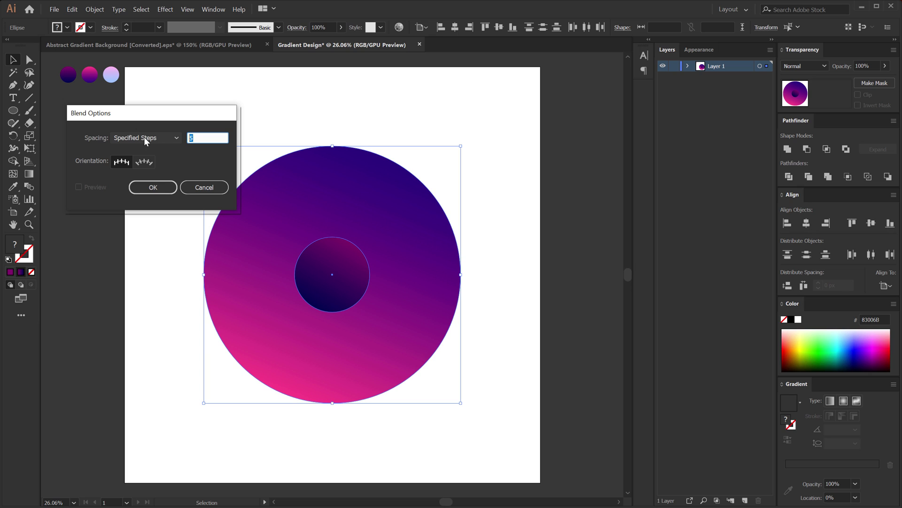
pyautogui.write('10')
pyautogui.click(155, 185)
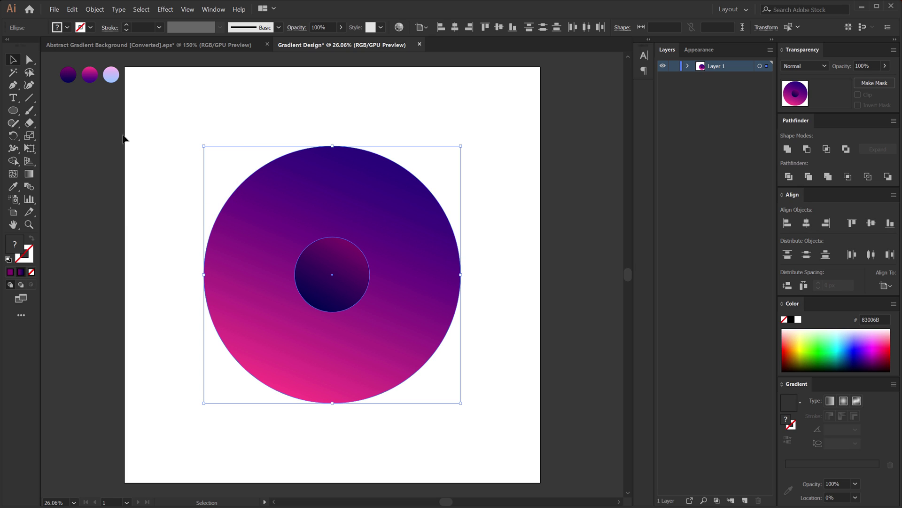
# Remake the blend of the two circles with the higher step count
pyautogui.click(95, 9)
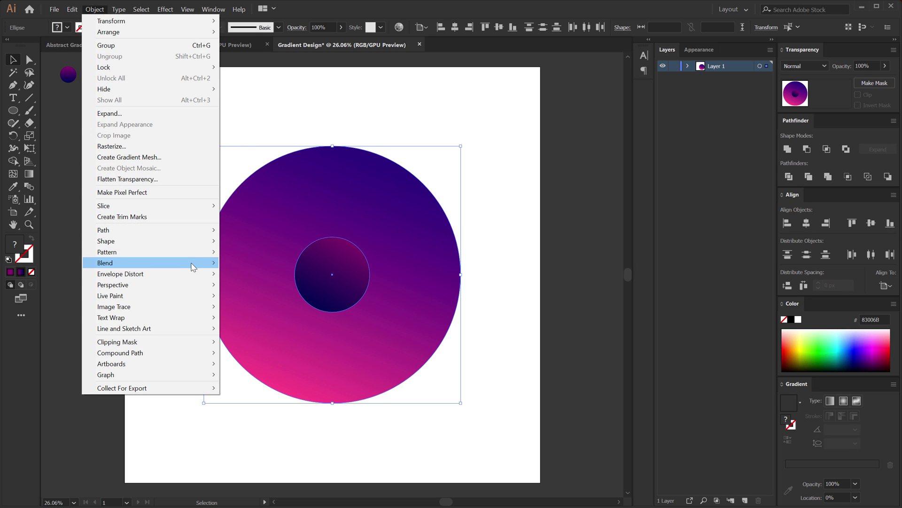
pyautogui.moveTo(194, 267)
pyautogui.click(240, 265)
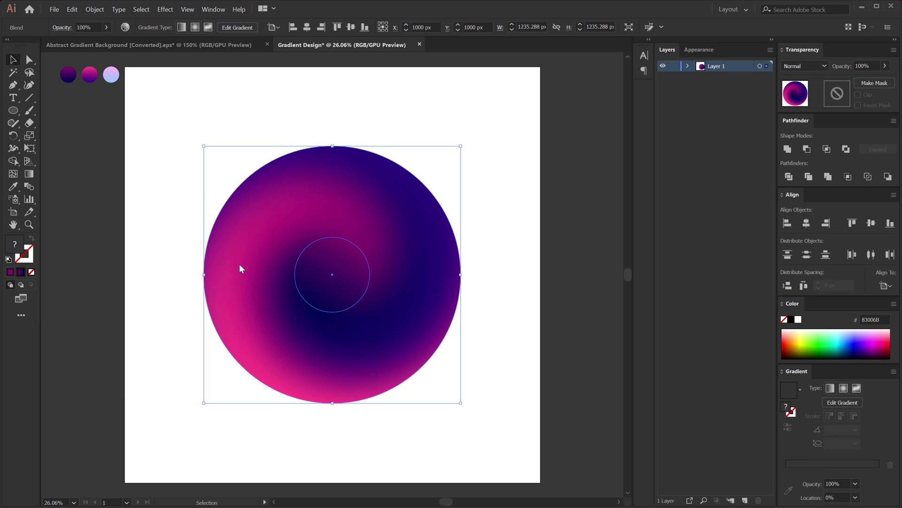
pyautogui.click(501, 227)
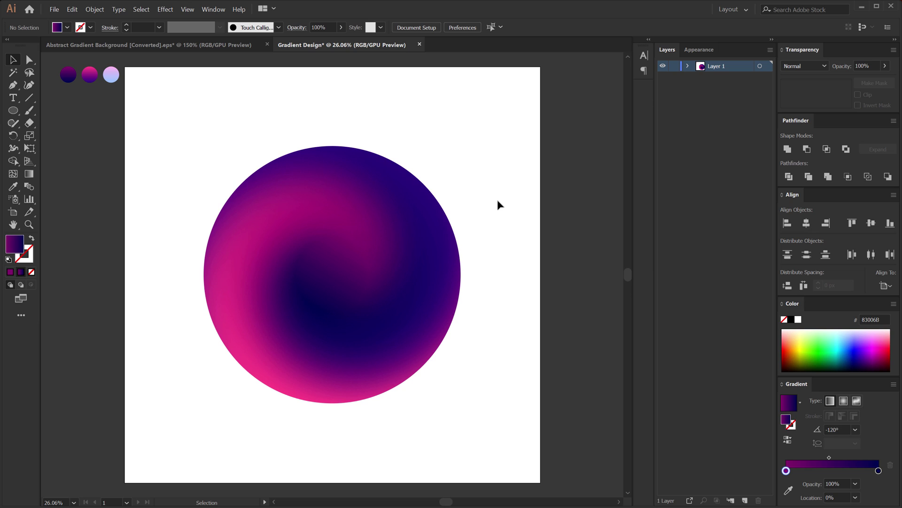
# Inside the blend, rotate, tilt and move the inner circle to twist the swirl
pyautogui.click(314, 276)
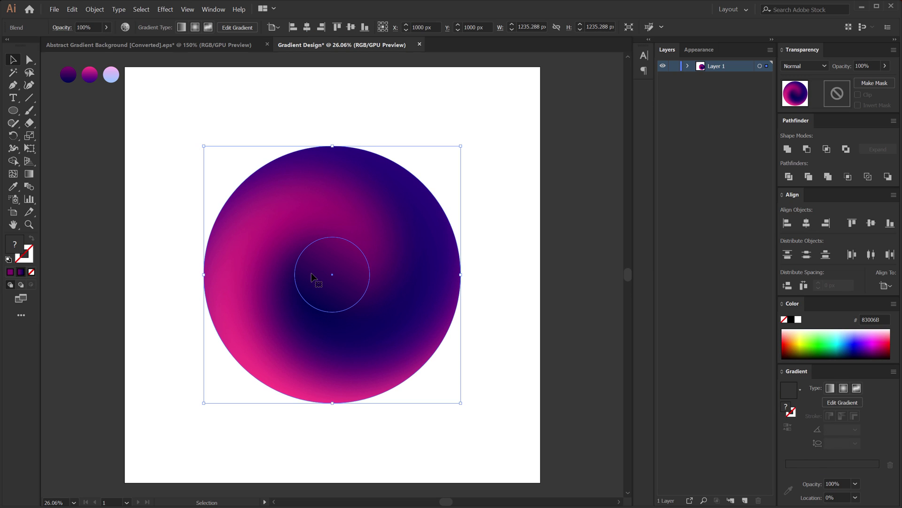
pyautogui.doubleClick(311, 273)
pyautogui.click(314, 273)
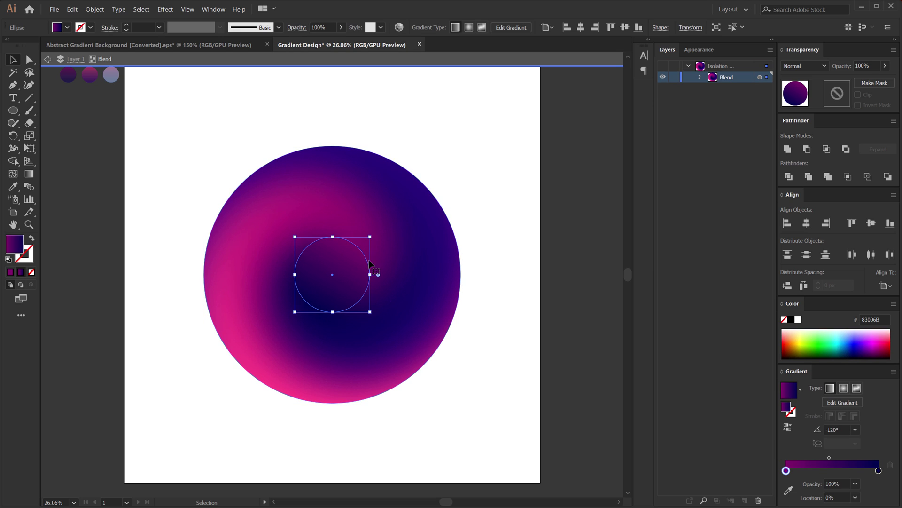
pyautogui.moveTo(372, 318); pyautogui.dragTo(284, 325)
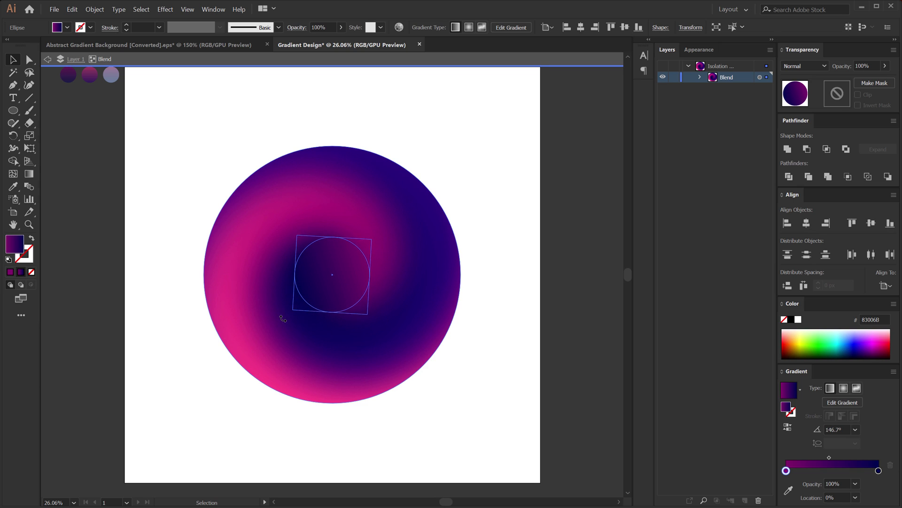
pyautogui.moveTo(372, 320); pyautogui.dragTo(338, 337)
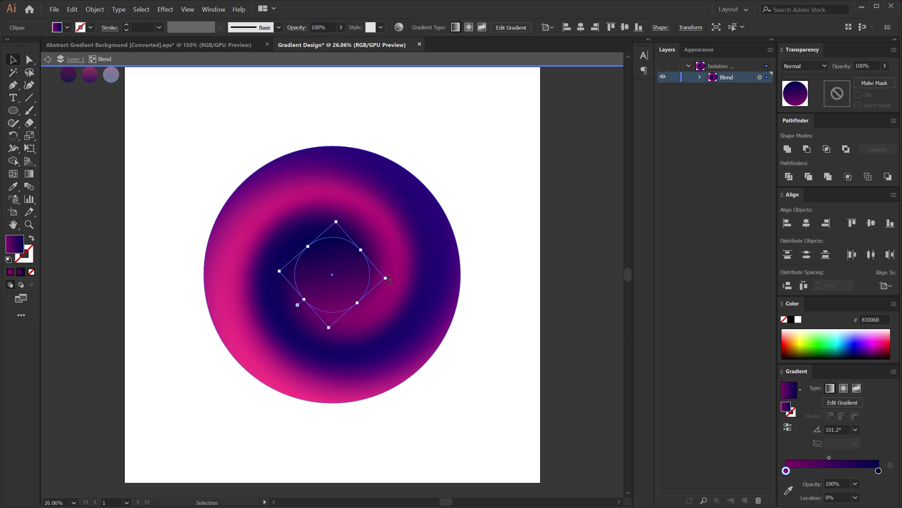
pyautogui.moveTo(389, 279); pyautogui.dragTo(387, 303)
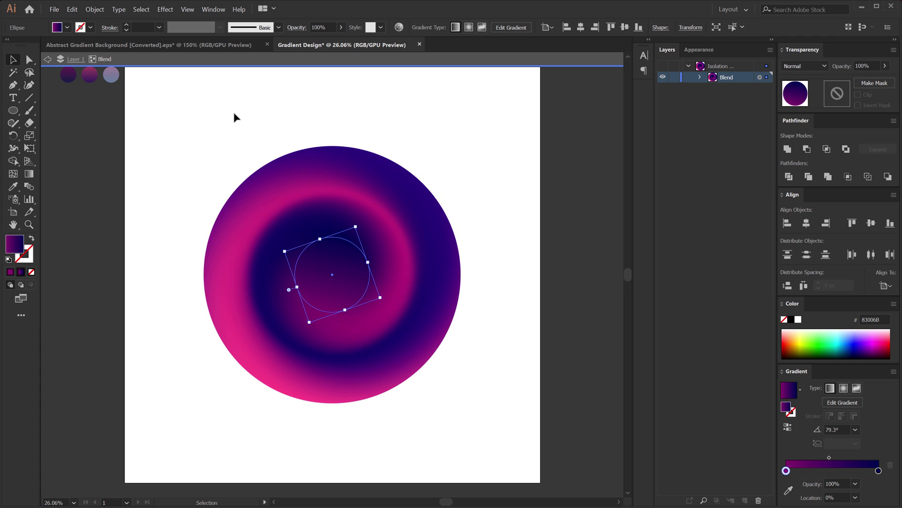
pyautogui.moveTo(342, 287); pyautogui.dragTo(377, 347)
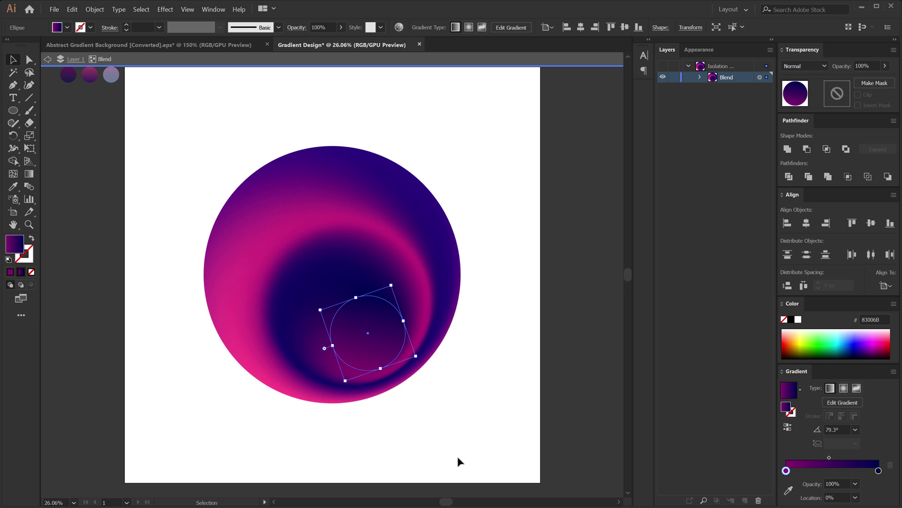
# Centre the inner circle horizontally and vertically on the large circle, then exit isolation mode
pyautogui.click(810, 221)
pyautogui.click(872, 224)
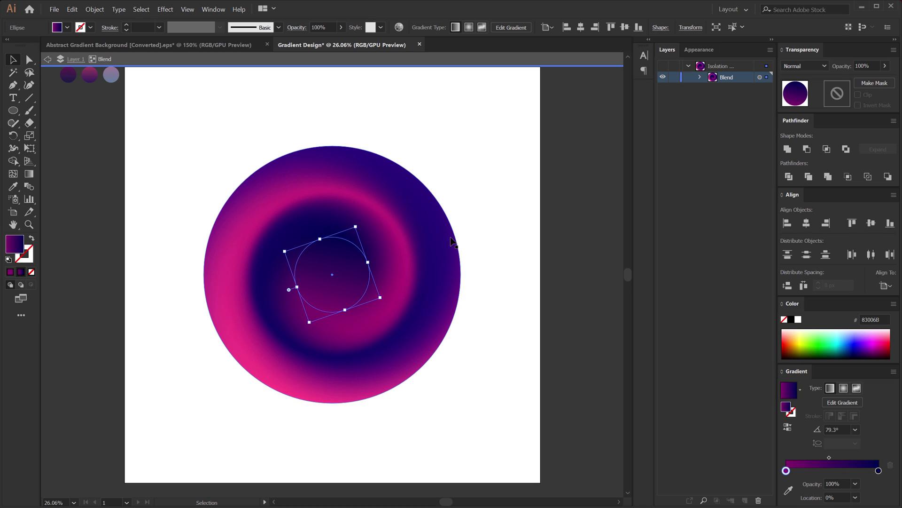
pyautogui.click(175, 111)
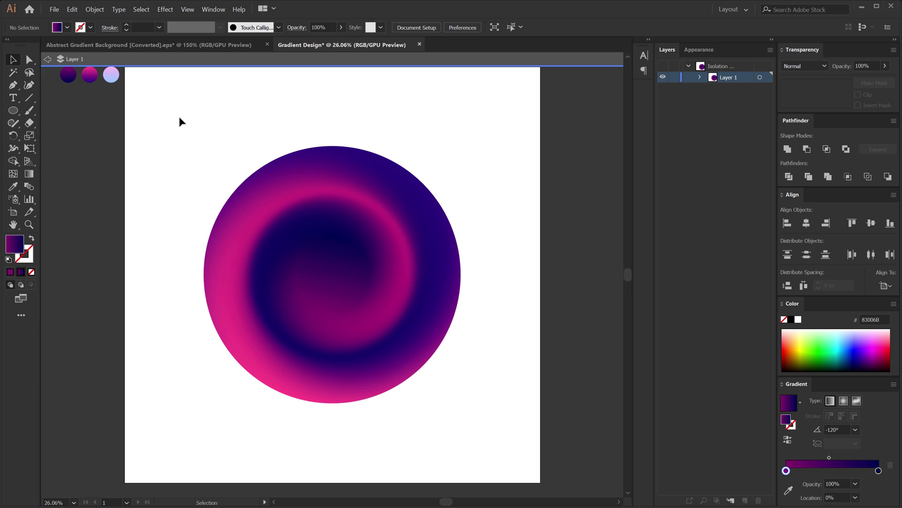
pyautogui.doubleClick(183, 107)
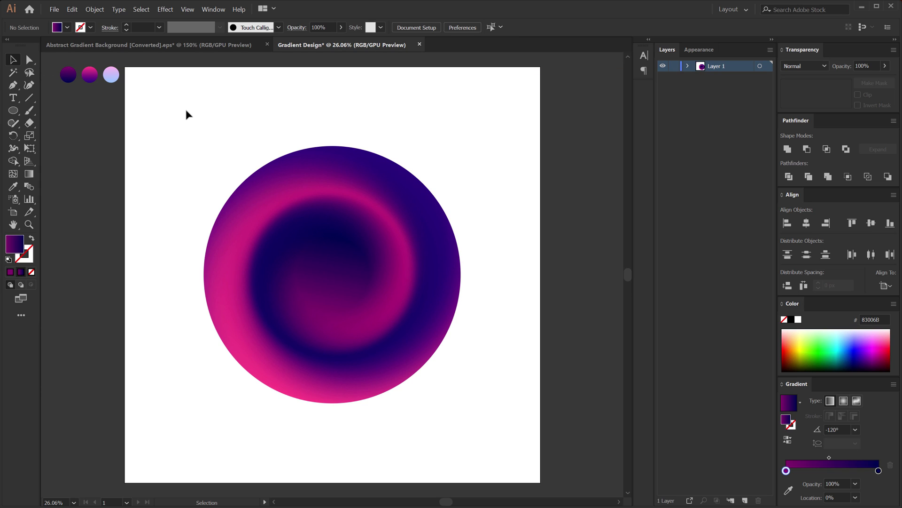
# Draw a large circle from the swirl's centre and move it behind the blend in Layers
pyautogui.click(13, 110)
pyautogui.moveTo(334, 274); pyautogui.dragTo(518, 399)
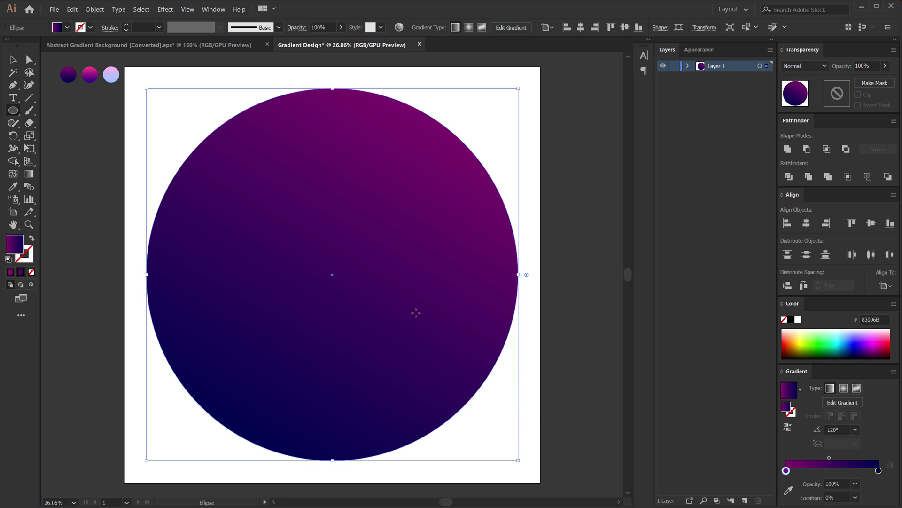
pyautogui.click(687, 68)
pyautogui.moveTo(733, 80); pyautogui.dragTo(732, 107)
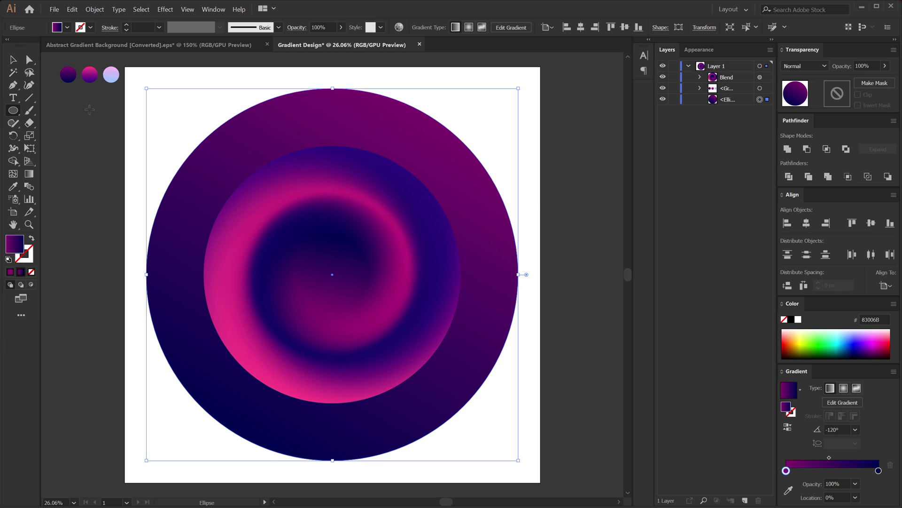
# Fill it with the pale pink-blue sample gradient running diagonally at 33.8°
pyautogui.press('i')
pyautogui.click(111, 74)
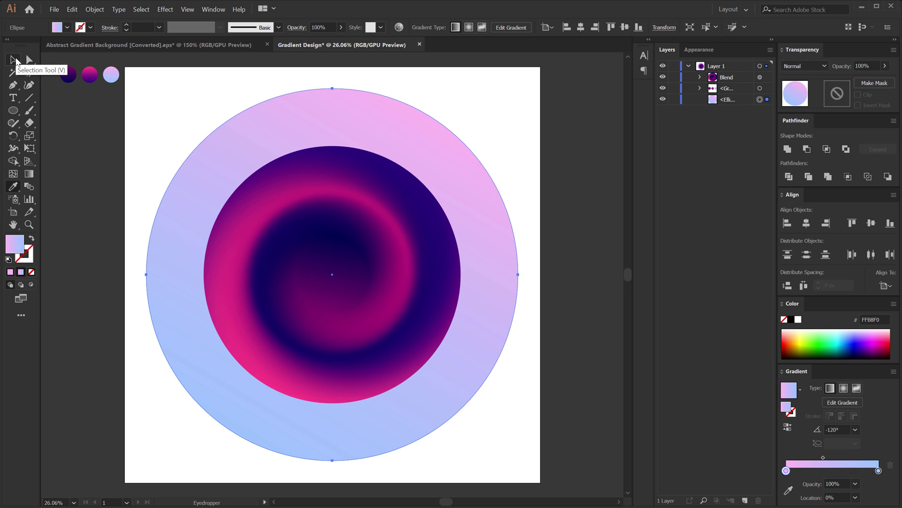
pyautogui.click(14, 60)
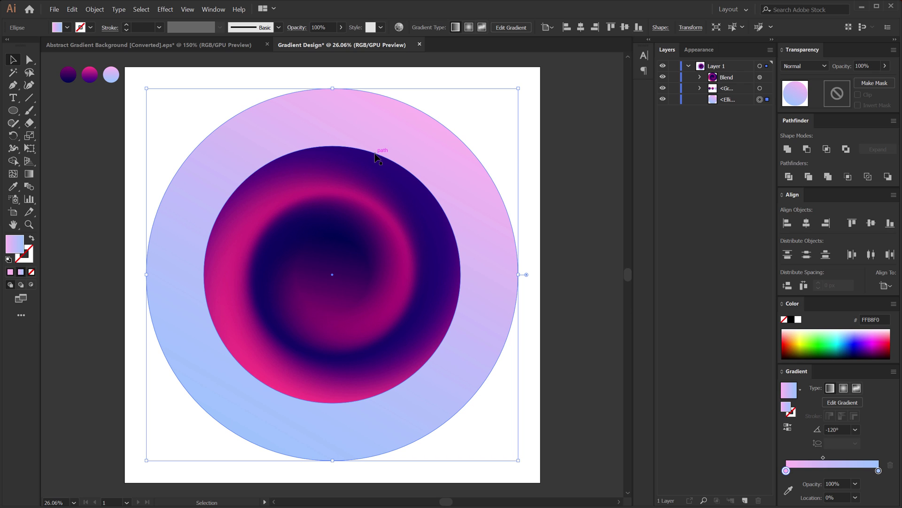
pyautogui.press('g')
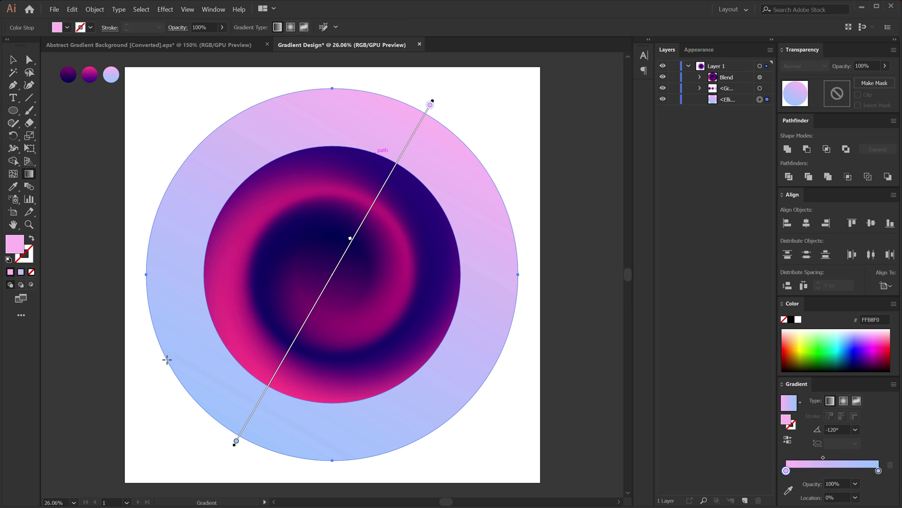
pyautogui.moveTo(165, 361); pyautogui.dragTo(475, 154)
pyautogui.press('v')
pyautogui.click(486, 127)
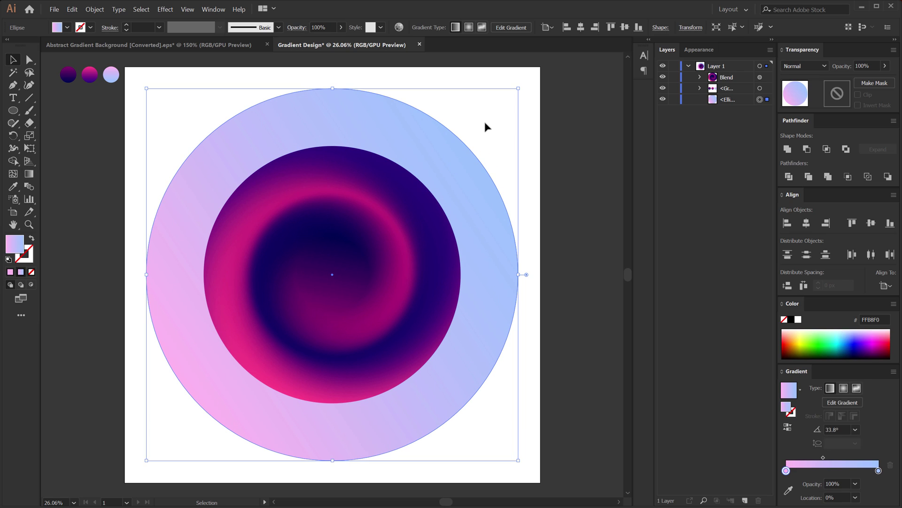
# Blend the pale outer circle into the swirl as a trial, then undo it
pyautogui.click(425, 267)
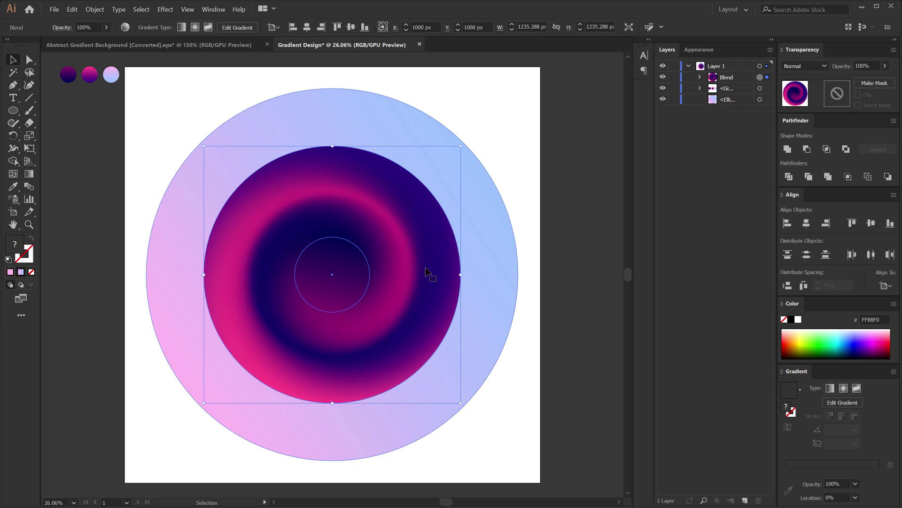
pyautogui.keyDown('shift'); pyautogui.click(500, 252); pyautogui.keyUp('shift')
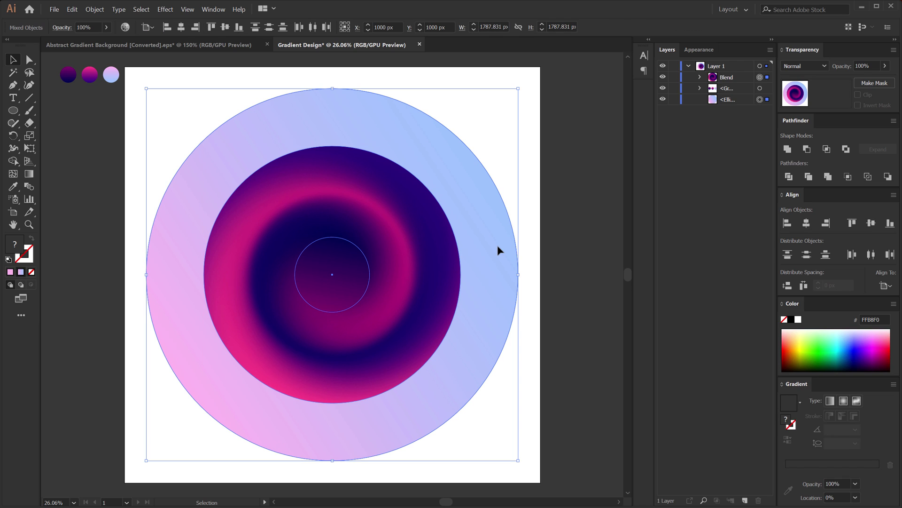
pyautogui.click(93, 10)
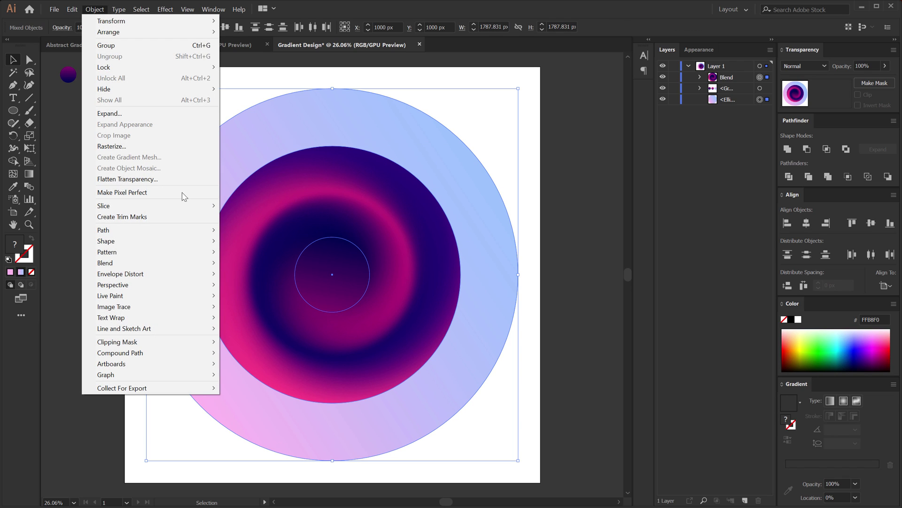
pyautogui.moveTo(205, 262)
pyautogui.click(253, 257)
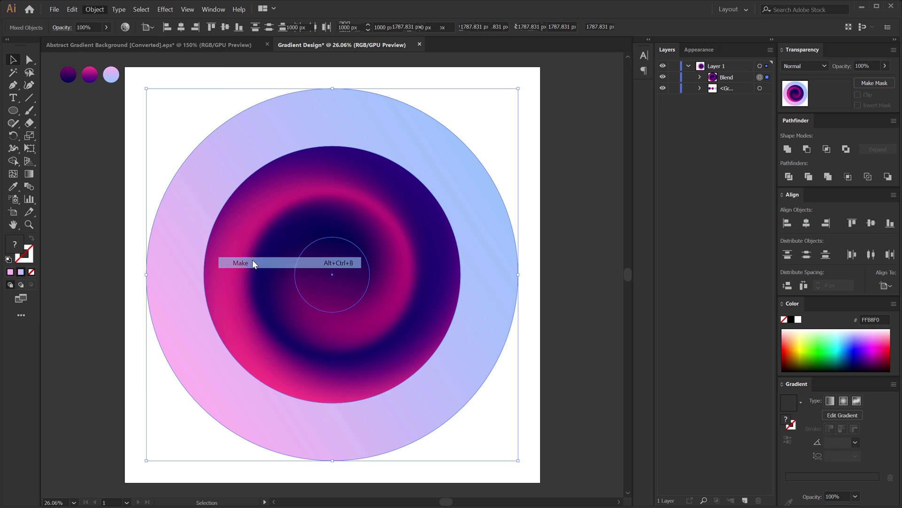
pyautogui.click(560, 209)
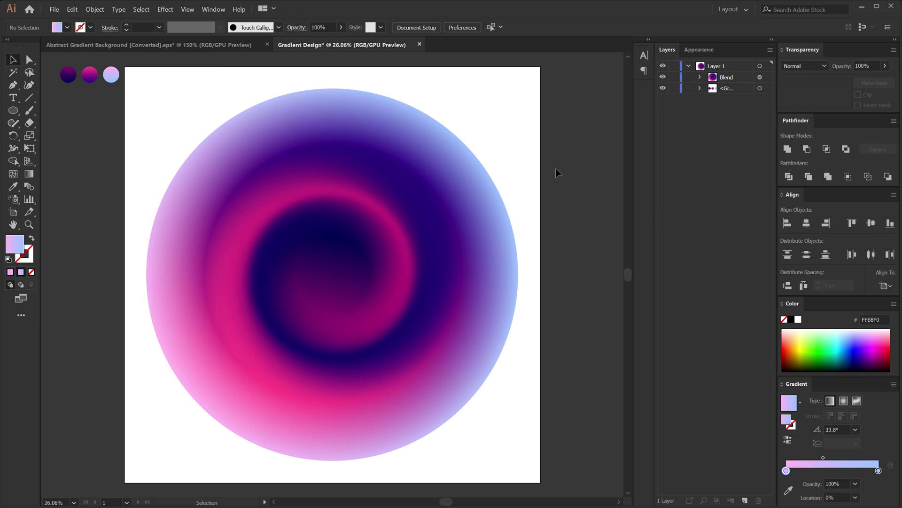
pyautogui.hotkey('ctrl', '-')
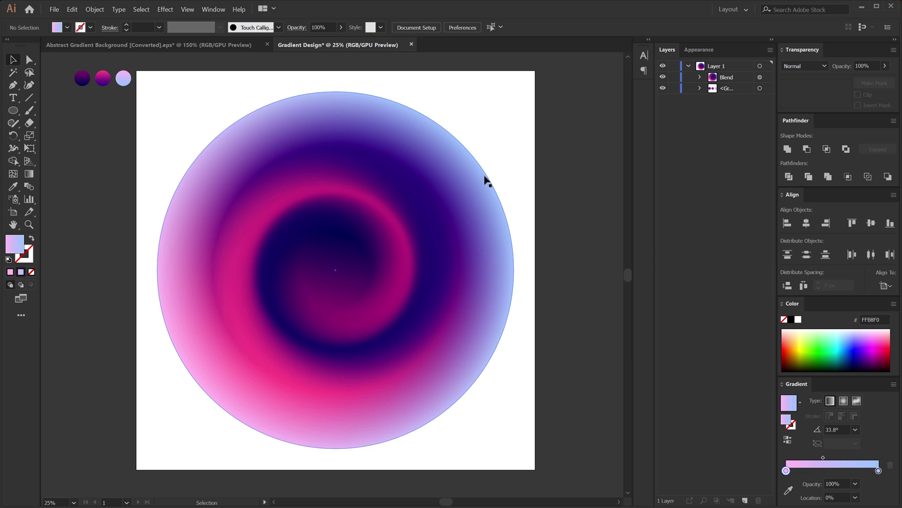
pyautogui.hotkey('ctrl', 'z')
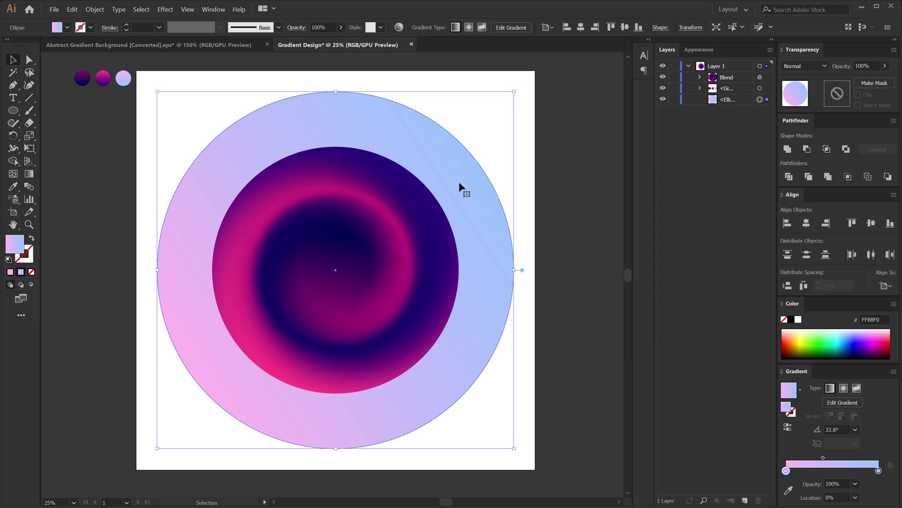
# Copy the pale gradient circle and paste a duplicate stacked on itself
pyautogui.press('a')
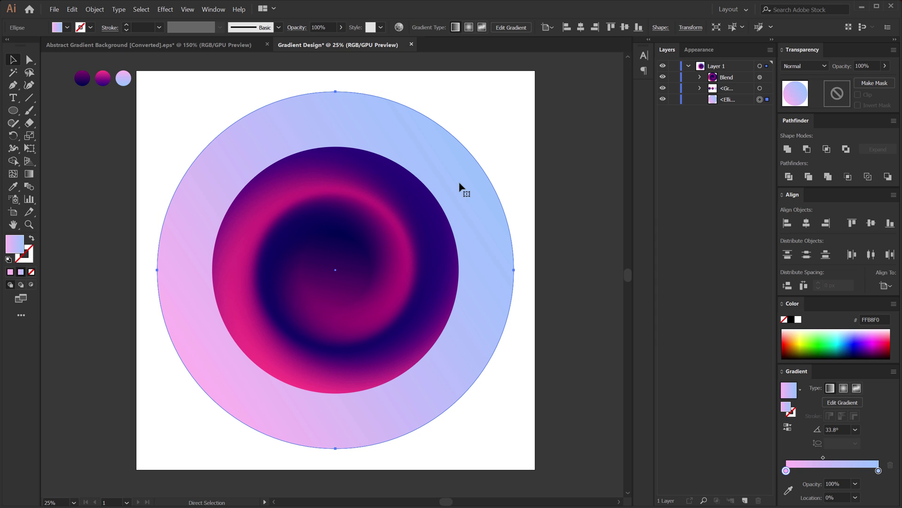
pyautogui.press('v')
pyautogui.hotkey('ctrl', 'c')
pyautogui.hotkey('ctrl', 'f')
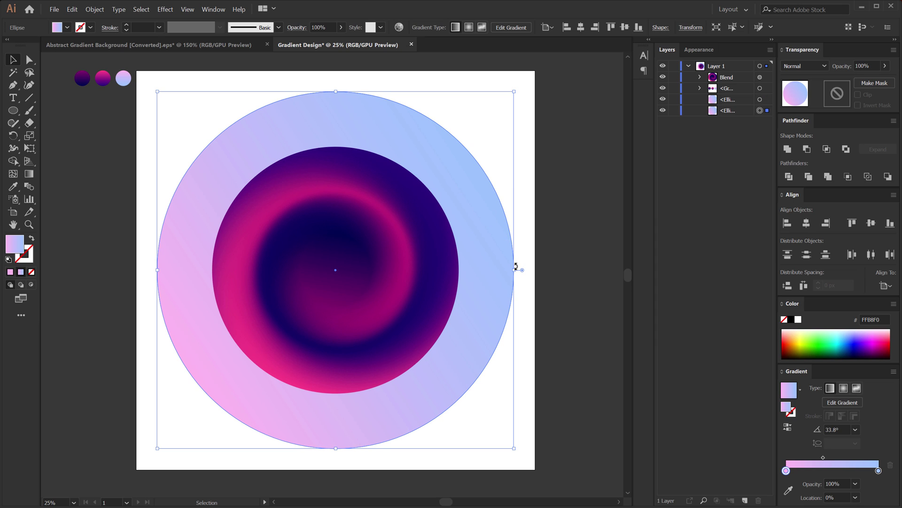
# Enlarge the duplicate circle well past the artboard and fill it with off-white F4F4F4
pyautogui.moveTo(515, 270); pyautogui.dragTo(586, 285)
pyautogui.press('.')
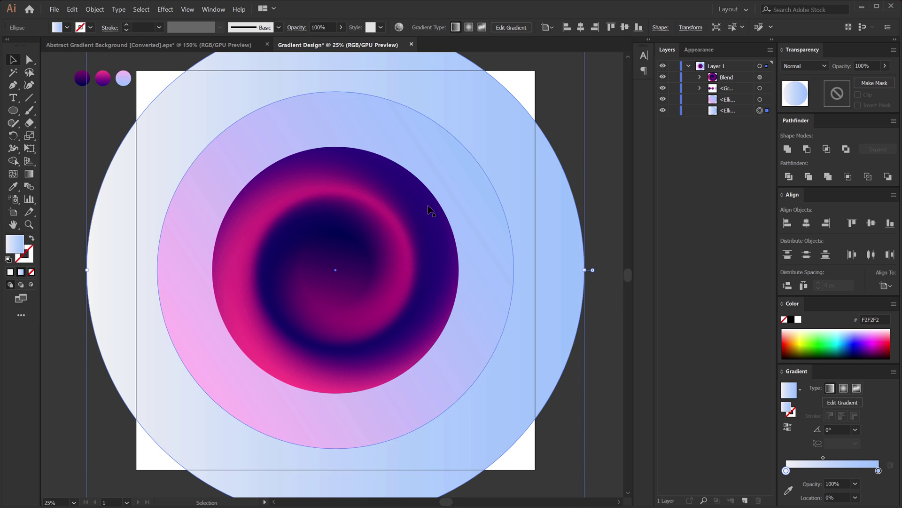
pyautogui.click(10, 272)
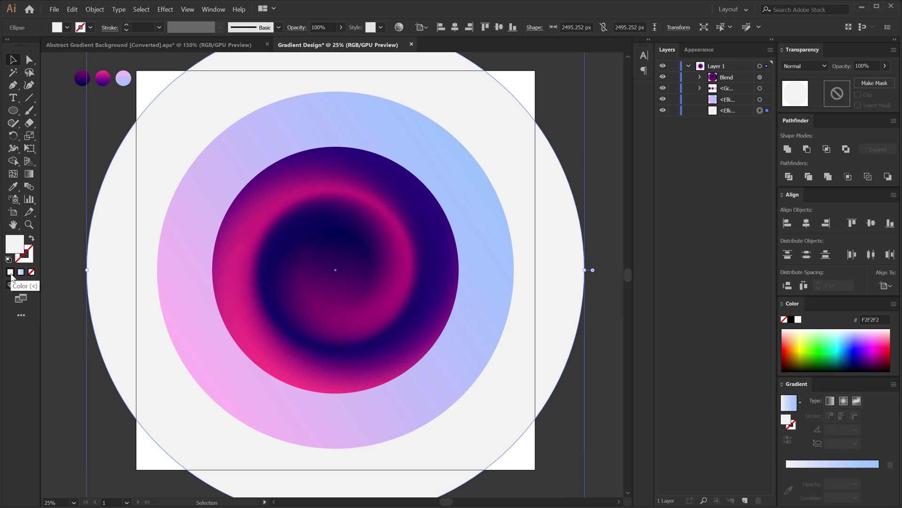
pyautogui.doubleClick(16, 247)
pyautogui.moveTo(359, 139); pyautogui.dragTo(342, 135)
pyautogui.click(598, 135)
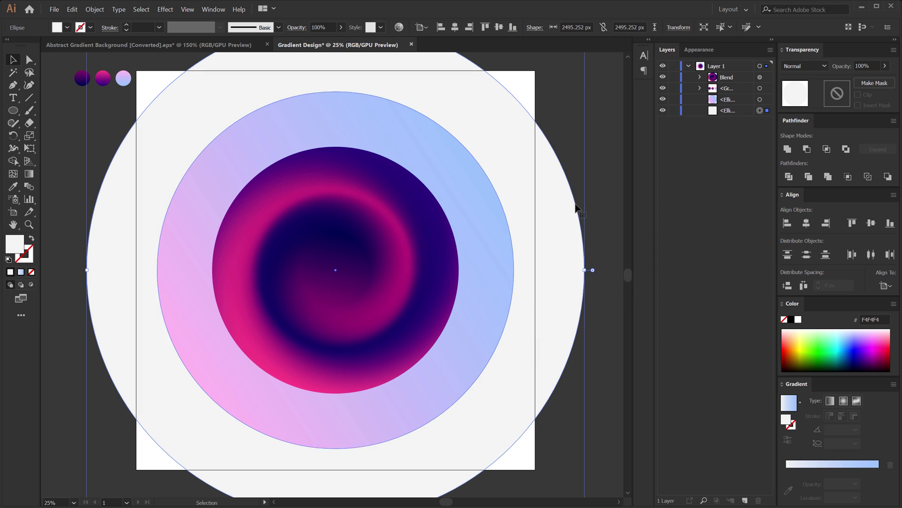
pyautogui.click(582, 154)
# Merge the pale gradient circle, then the off-white circle, into the swirl blend
pyautogui.click(408, 243)
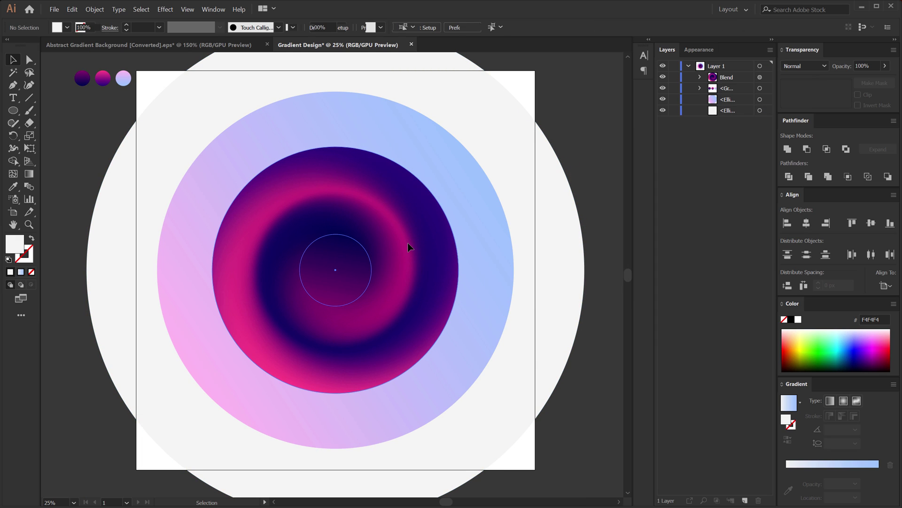
pyautogui.keyDown('shift'); pyautogui.click(487, 233); pyautogui.keyUp('shift')
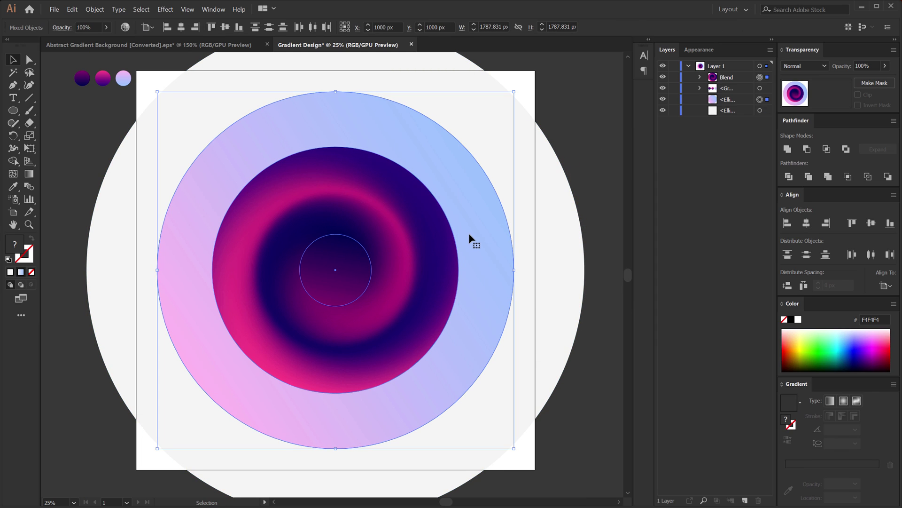
pyautogui.press('a')
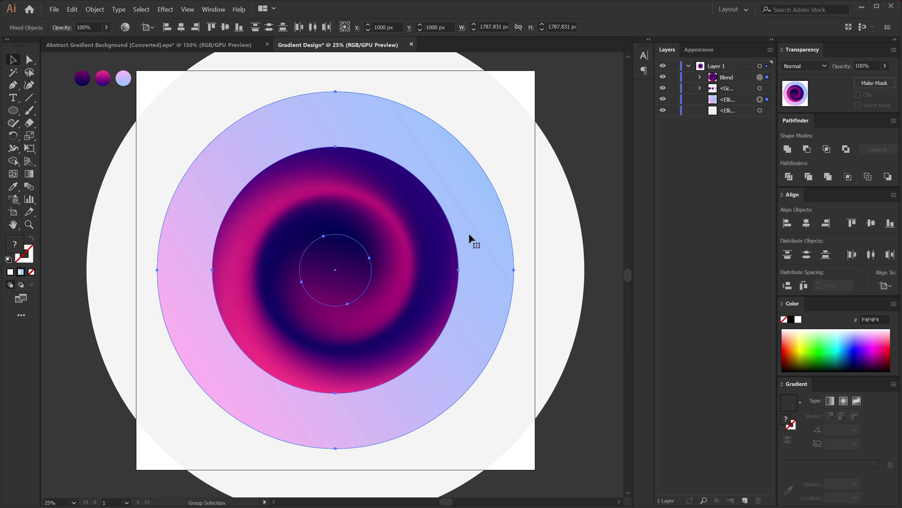
pyautogui.hotkey('ctrl', 'alt', 'b')
pyautogui.press('v')
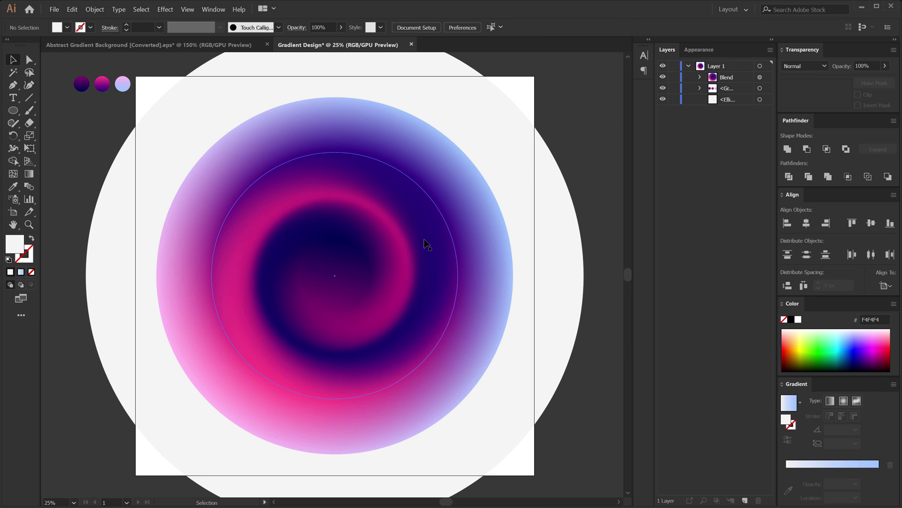
pyautogui.keyDown('shift'); pyautogui.click(551, 179); pyautogui.keyUp('shift')
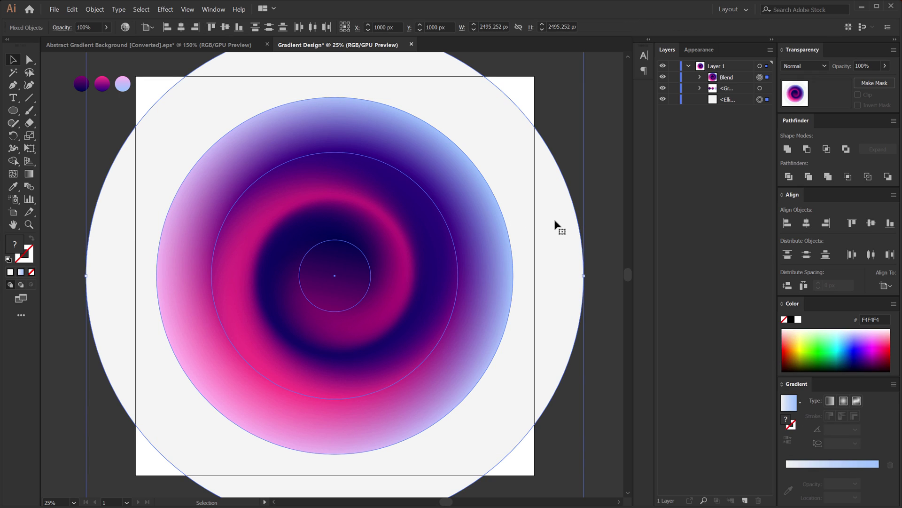
pyautogui.press('a')
pyautogui.hotkey('ctrl', 'alt', 'b')
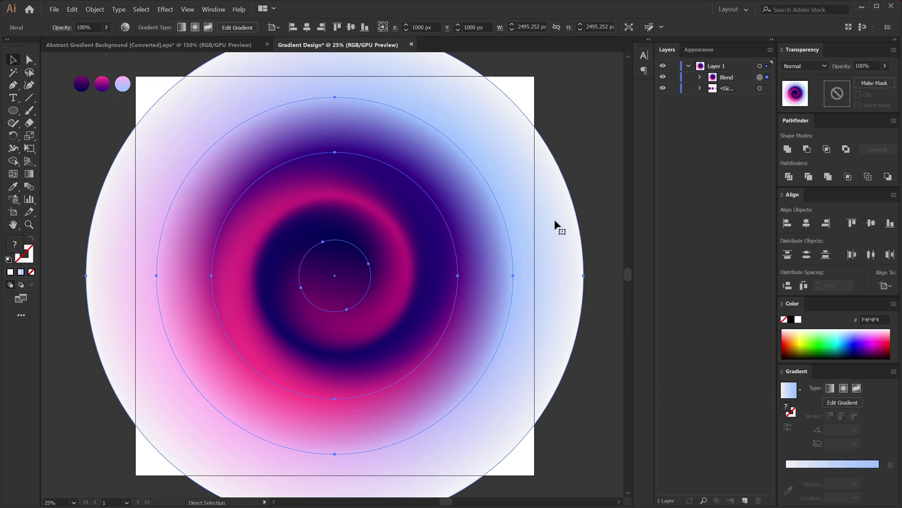
# Scale the whole swirl blend up from its centre
pyautogui.click(426, 197)
pyautogui.scroll(-1, 403, 208)
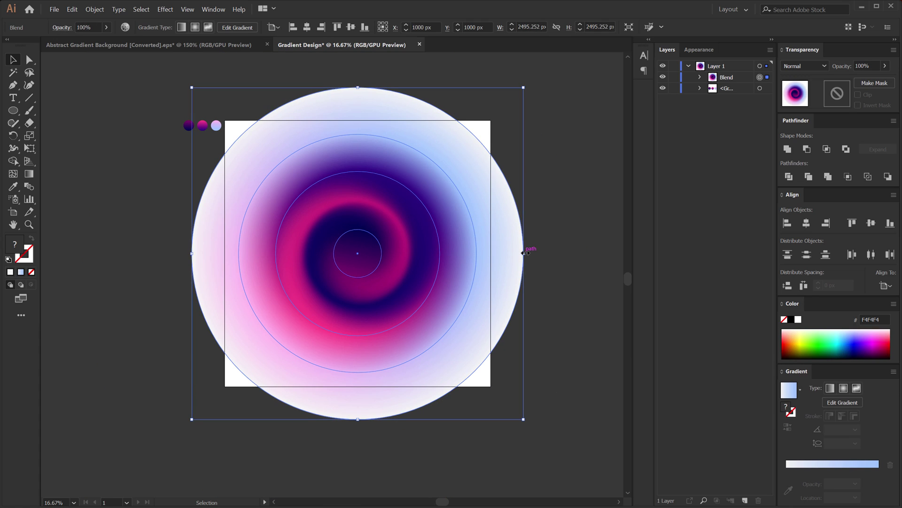
pyautogui.moveTo(525, 254); pyautogui.dragTo(546, 254)
pyautogui.click(577, 266)
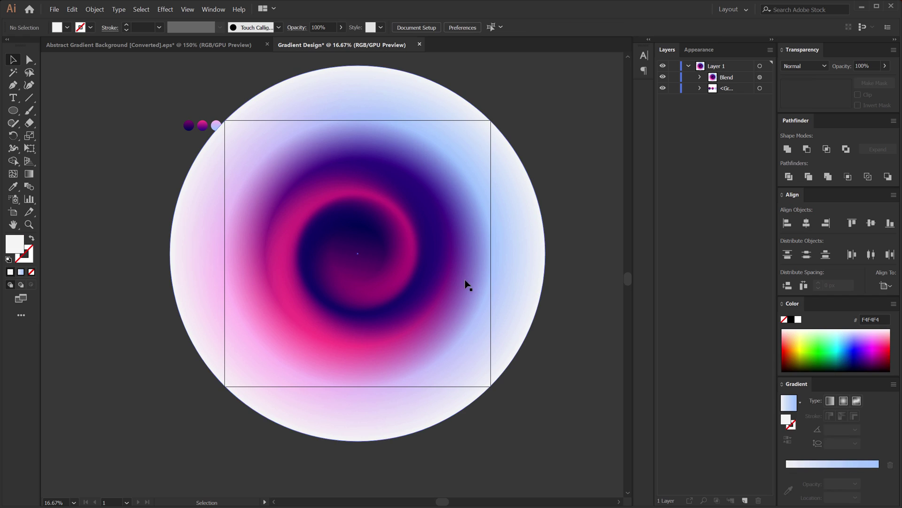
pyautogui.scroll(1, 455, 273)
pyautogui.scroll(-1, 450, 271)
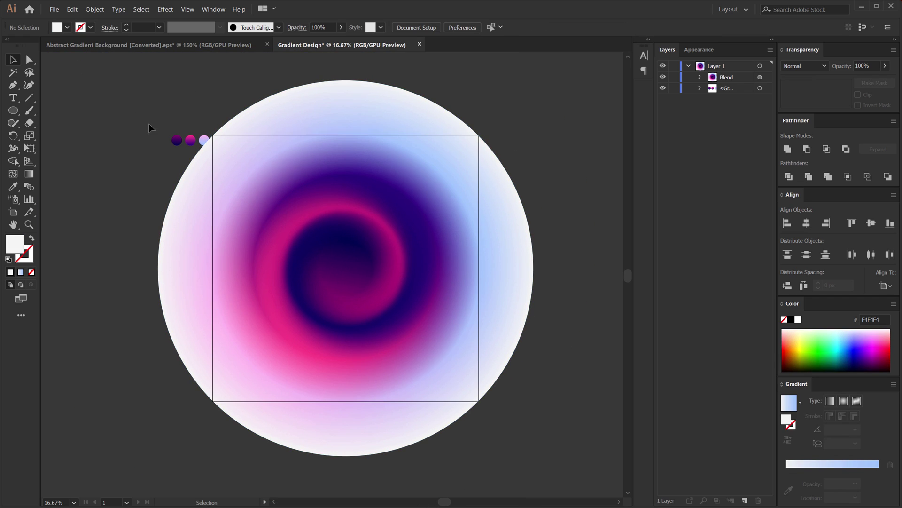
# Create a 2000 × 2000 px square centred horizontally and vertically over the circle
pyautogui.rightClick(14, 116)
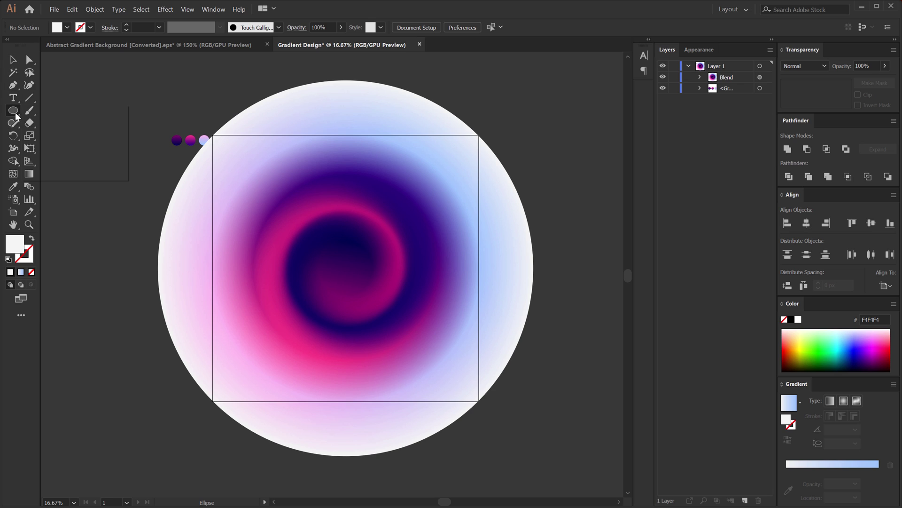
pyautogui.click(47, 111)
pyautogui.click(219, 261)
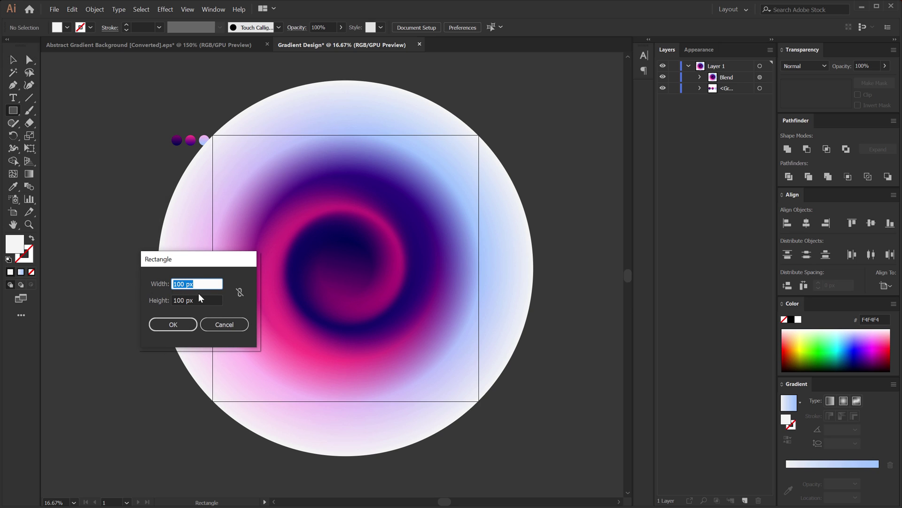
pyautogui.write('2000')
pyautogui.press('Tab')
pyautogui.write('20')
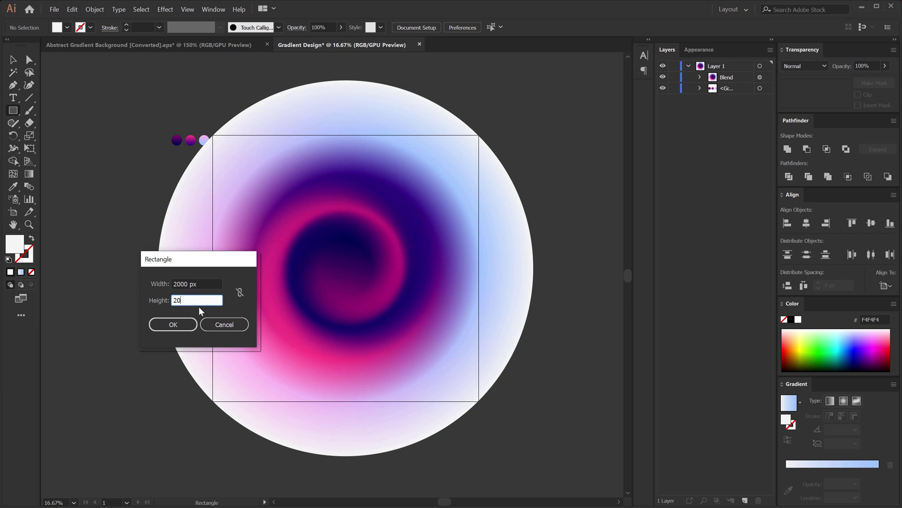
pyautogui.write('00')
pyautogui.click(173, 324)
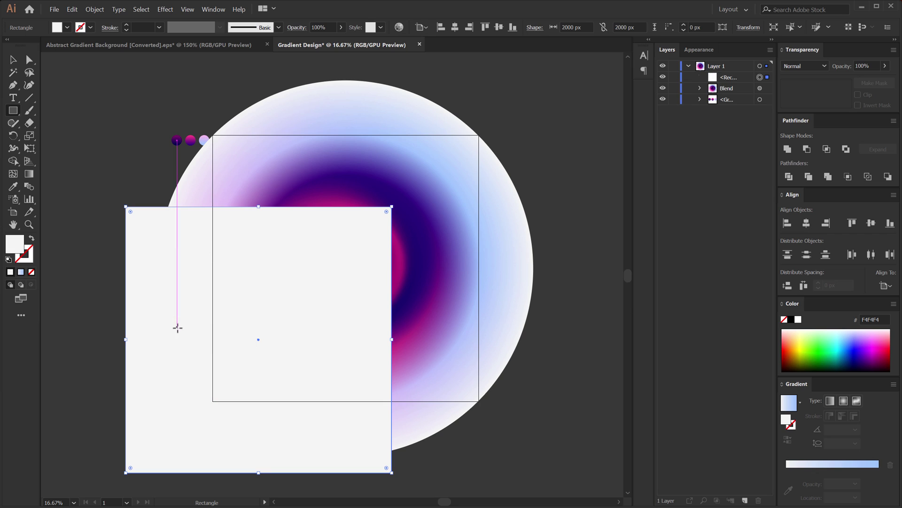
pyautogui.click(806, 223)
pyautogui.click(871, 223)
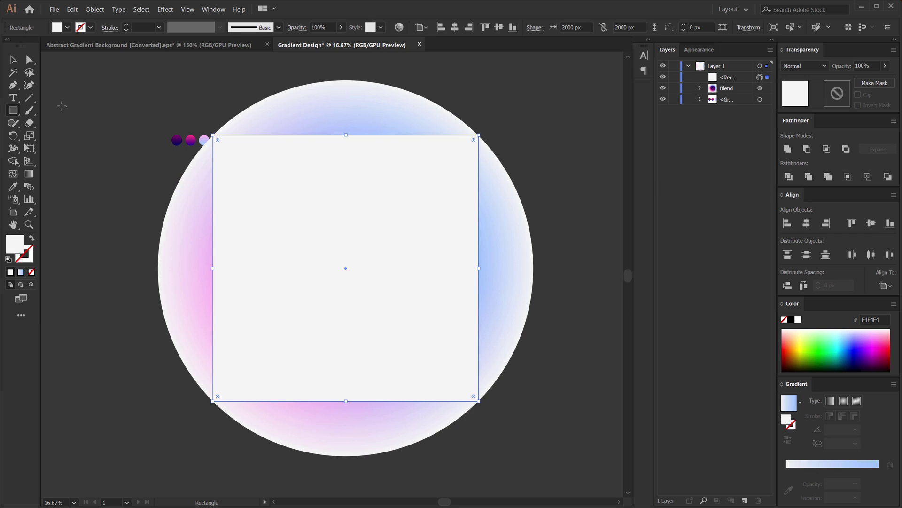
# Select the square with the gradient circle and make a clipping mask
pyautogui.click(13, 59)
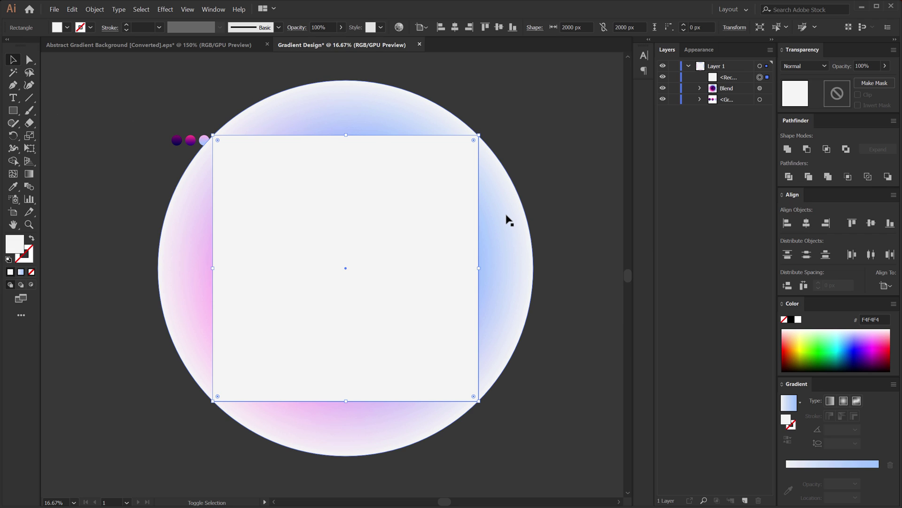
pyautogui.keyDown('shift'); pyautogui.click(507, 215); pyautogui.keyUp('shift')
pyautogui.rightClick(469, 222)
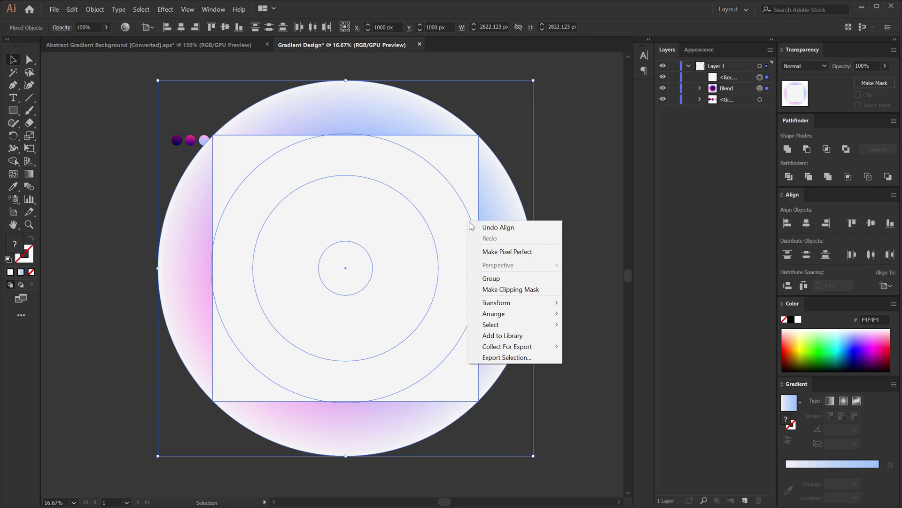
pyautogui.click(493, 290)
pyautogui.click(549, 236)
pyautogui.scroll(1, 359, 285)
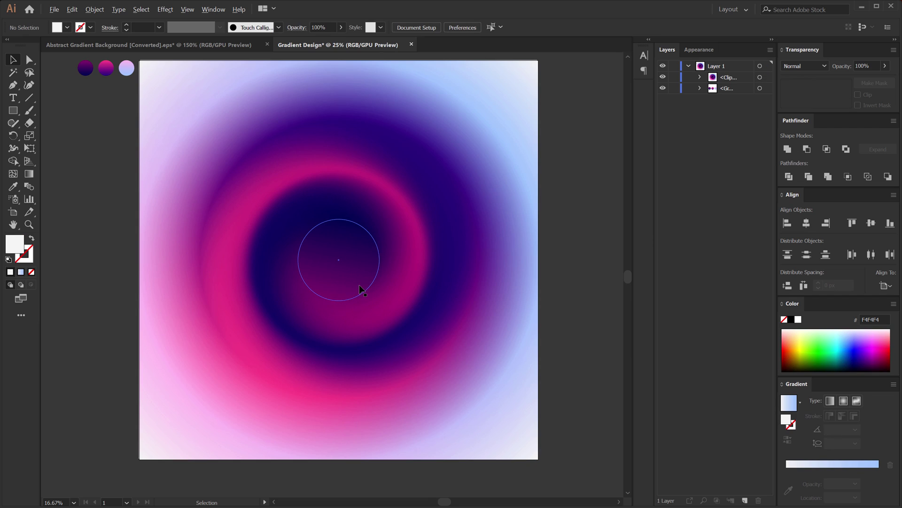
# Add a large text object reading 'SMOOTH GRADIENTS' beside the artboard
pyautogui.scroll(-1, 541, 181)
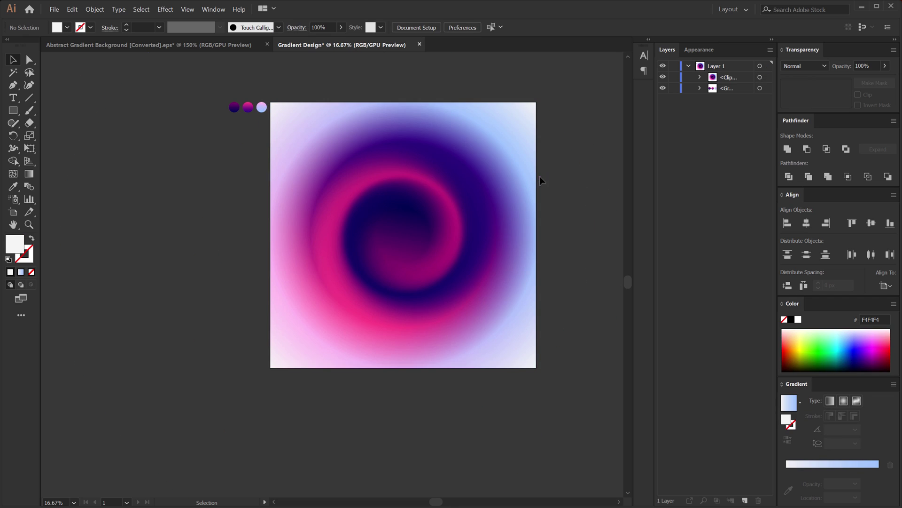
pyautogui.moveTo(539, 176); pyautogui.dragTo(492, 217)
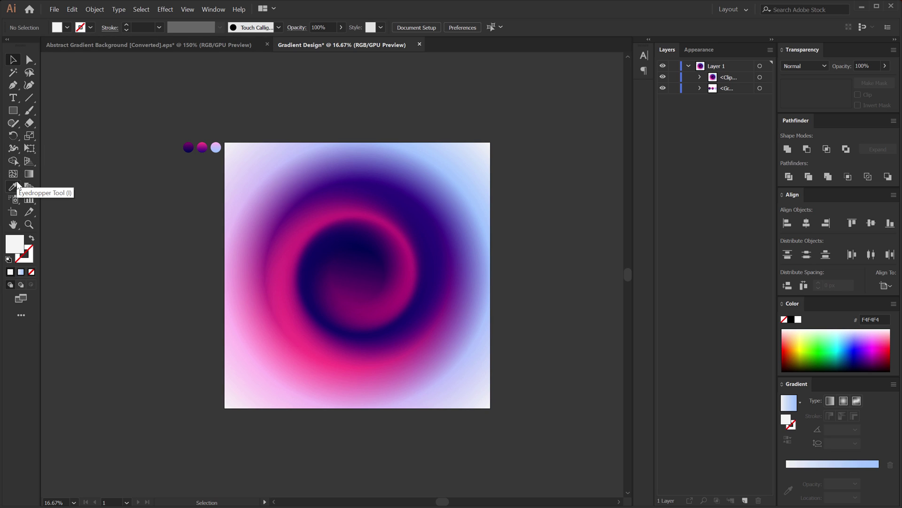
pyautogui.press('t')
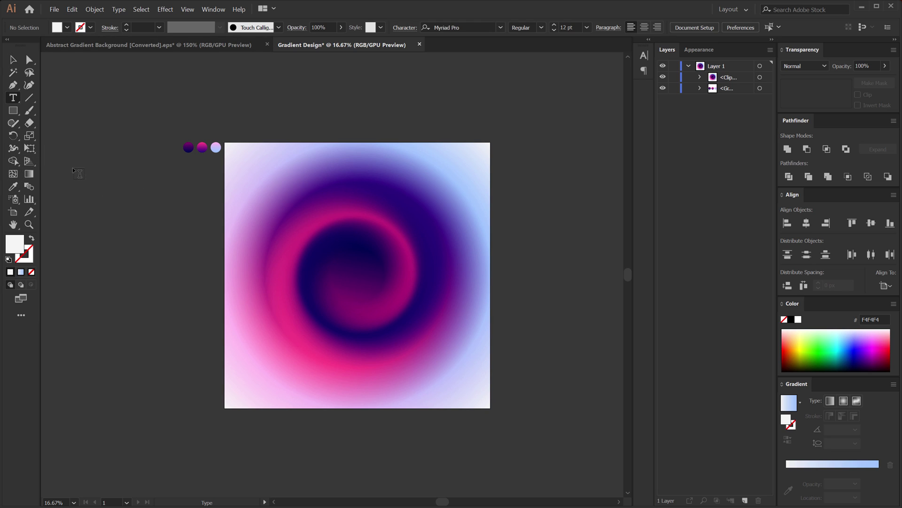
pyautogui.click(174, 241)
pyautogui.press('Escape')
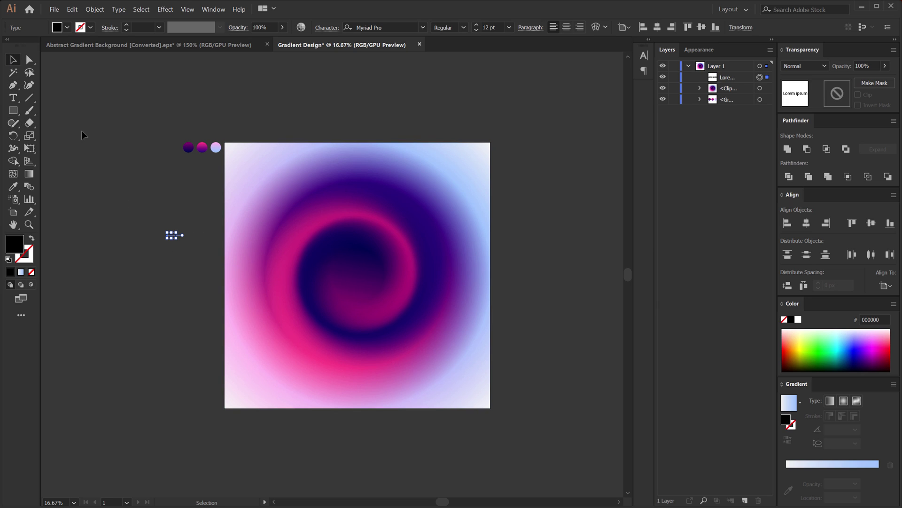
pyautogui.moveTo(182, 235); pyautogui.dragTo(347, 287)
pyautogui.press('Return')
pyautogui.write('SMOOTH GRA')
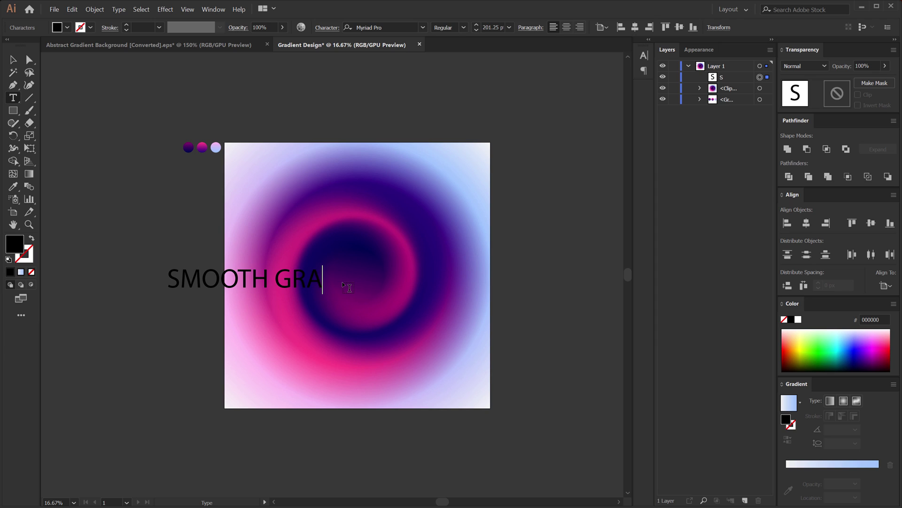
pyautogui.write('DIENTS')
pyautogui.press('Escape')
# Centre the text on the artboard and fill it white
pyautogui.click(807, 223)
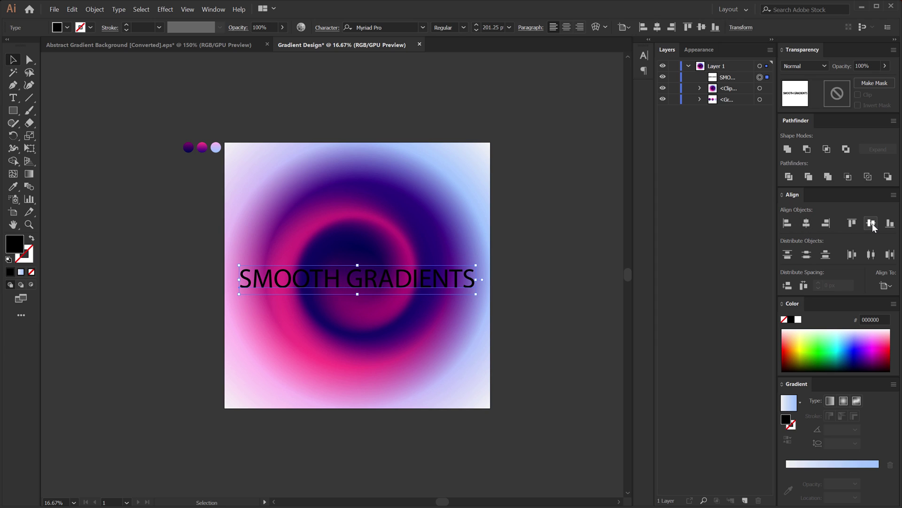
pyautogui.click(871, 223)
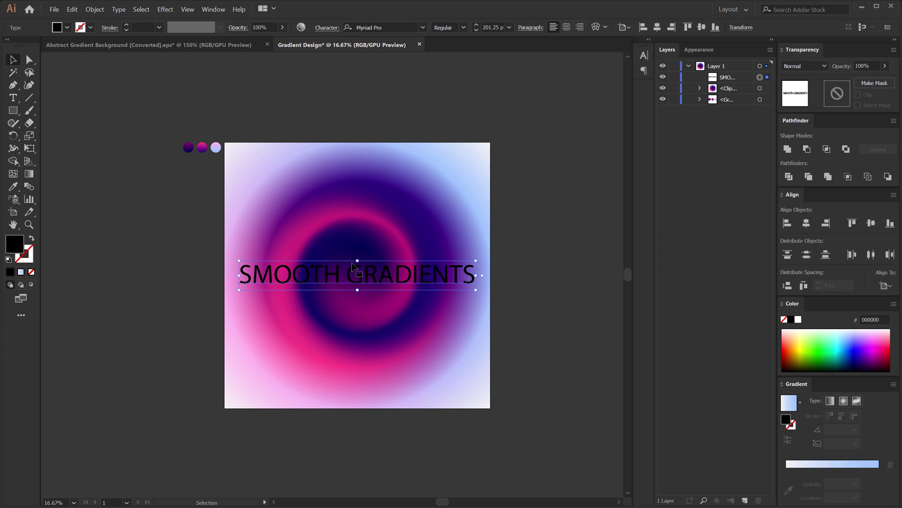
pyautogui.click(67, 27)
pyautogui.click(36, 84)
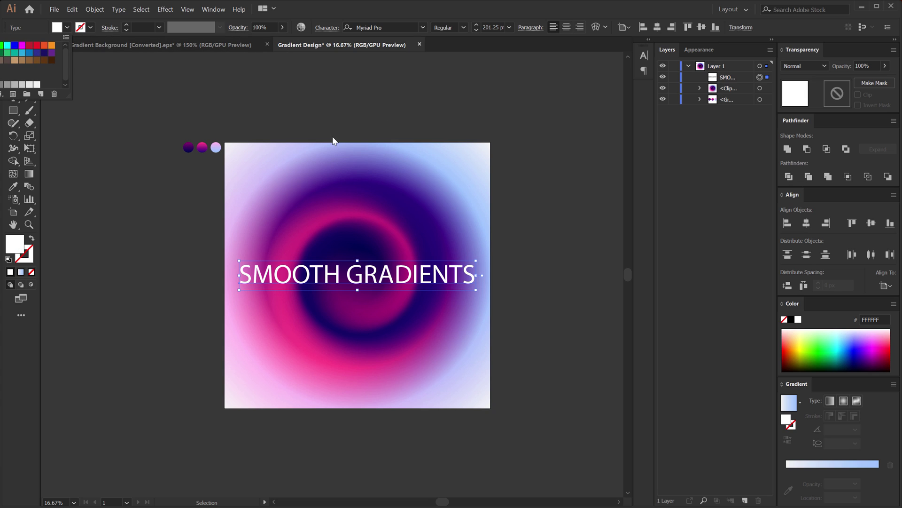
pyautogui.press('Escape')
pyautogui.hotkey('ctrl', '=')
pyautogui.hotkey('ctrl', '=')
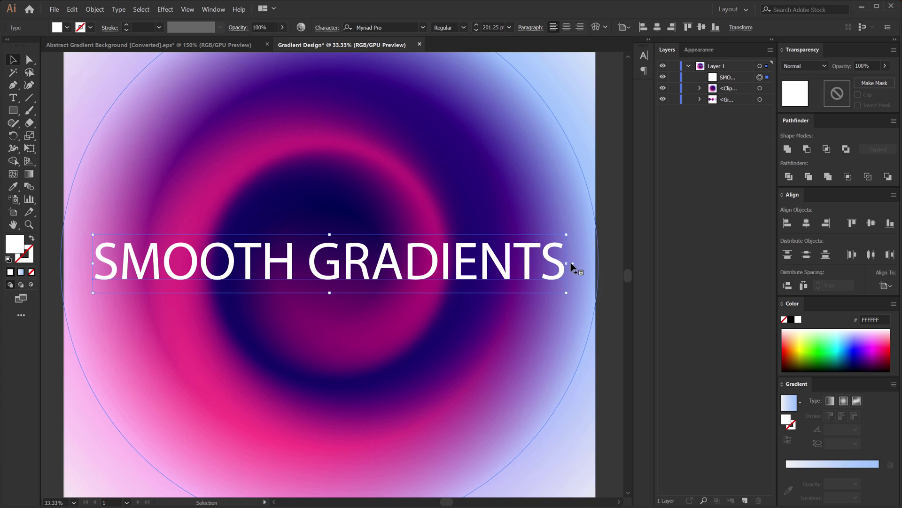
# Shrink the text and set it in Integral CF Demi Bold at 49 pt
pyautogui.moveTo(566, 264); pyautogui.dragTo(431, 280)
pyautogui.click(390, 27)
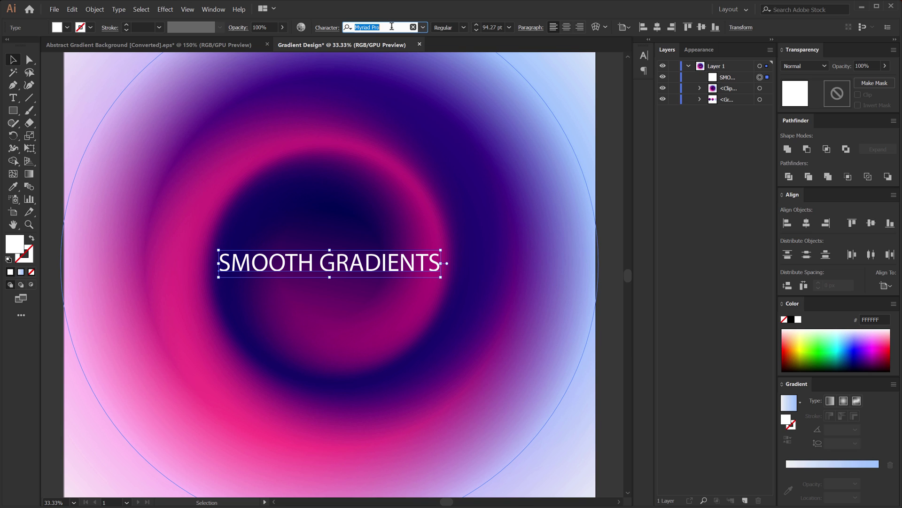
pyautogui.write('INTE')
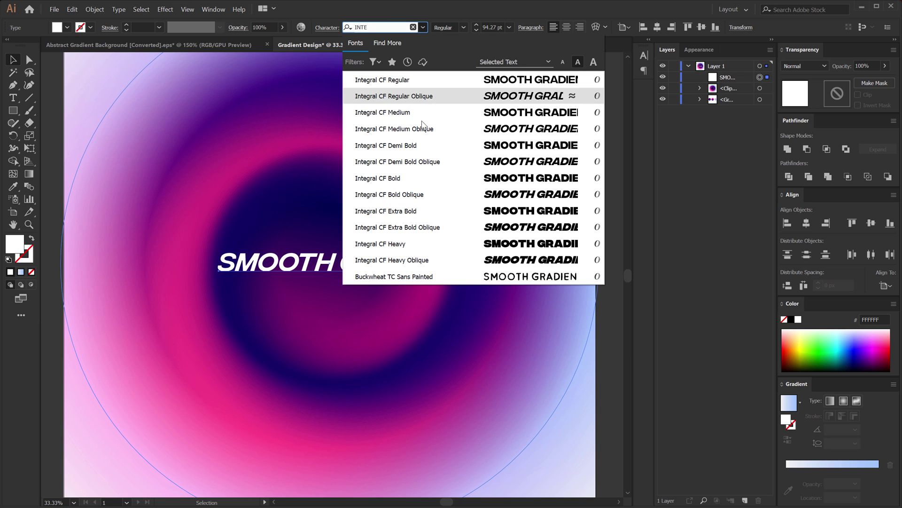
pyautogui.click(410, 146)
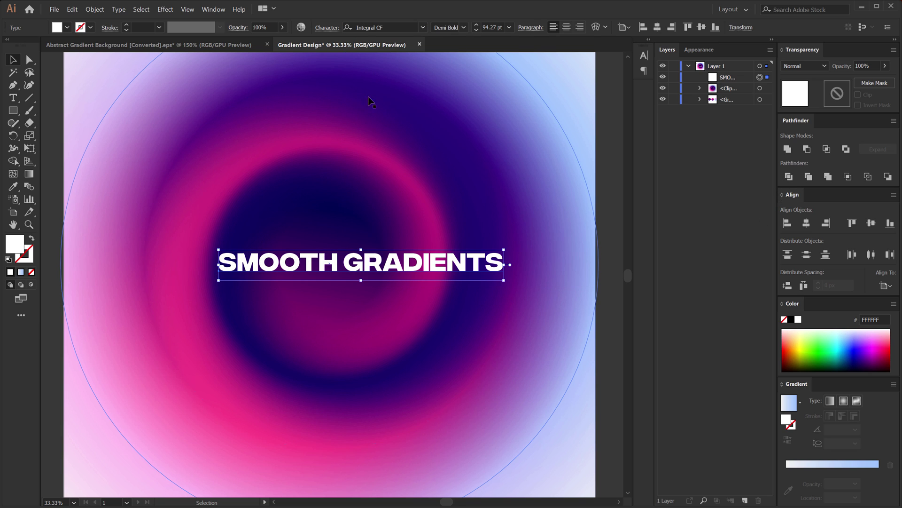
pyautogui.click(476, 31)
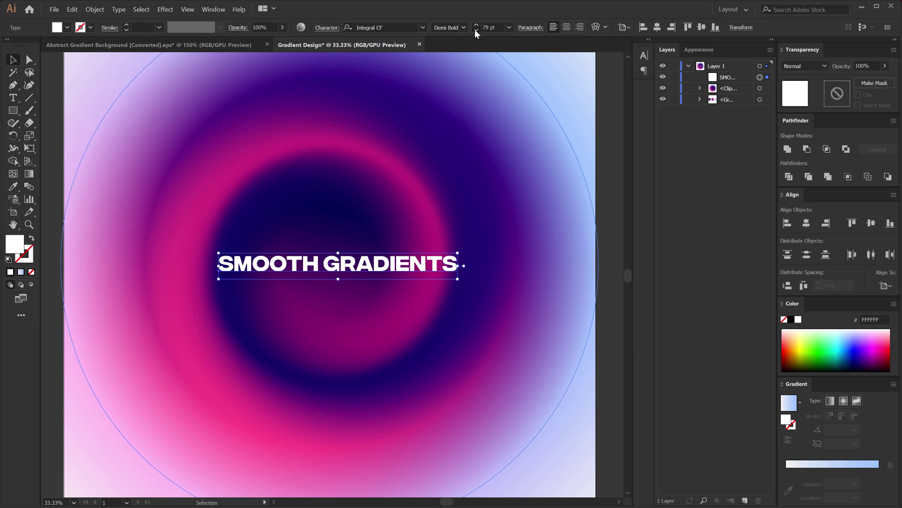
pyautogui.moveTo(476, 31); pyautogui.dragTo(477, 31)
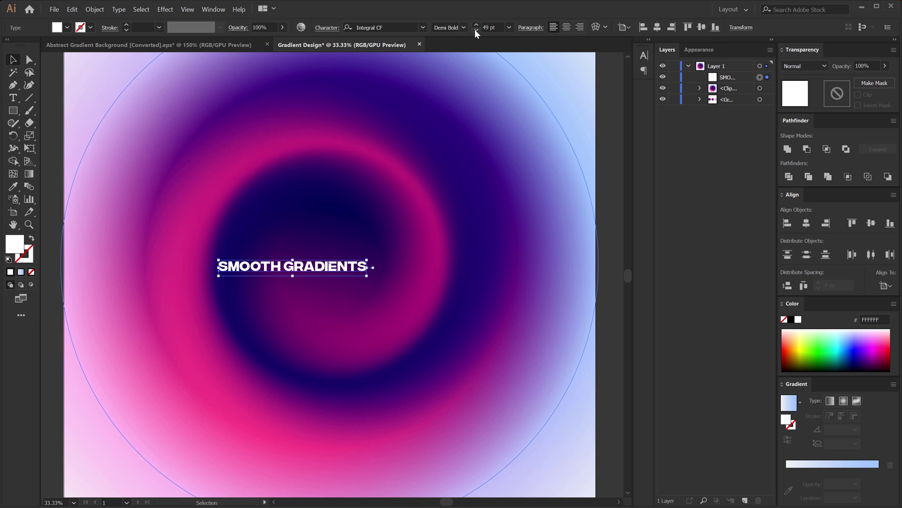
# Re-centre the text on the artboard and set its tracking to 200
pyautogui.click(807, 223)
pyautogui.click(869, 224)
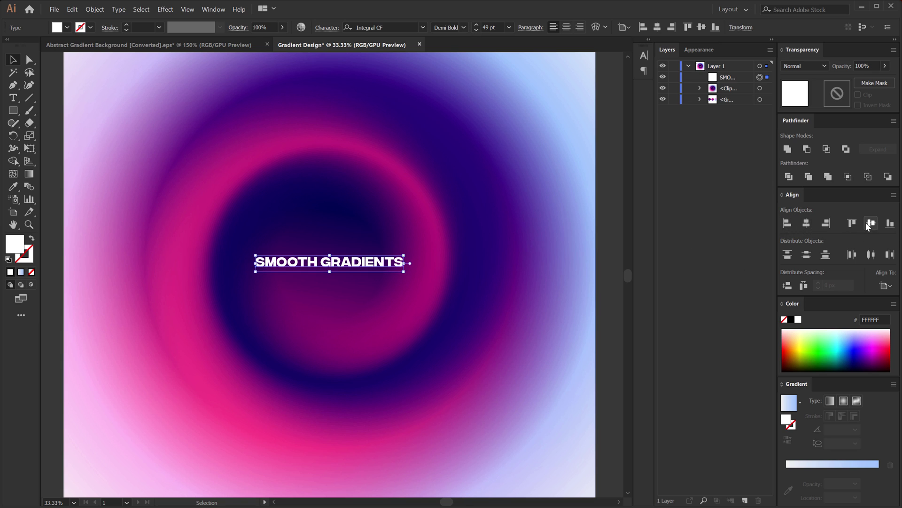
pyautogui.click(332, 30)
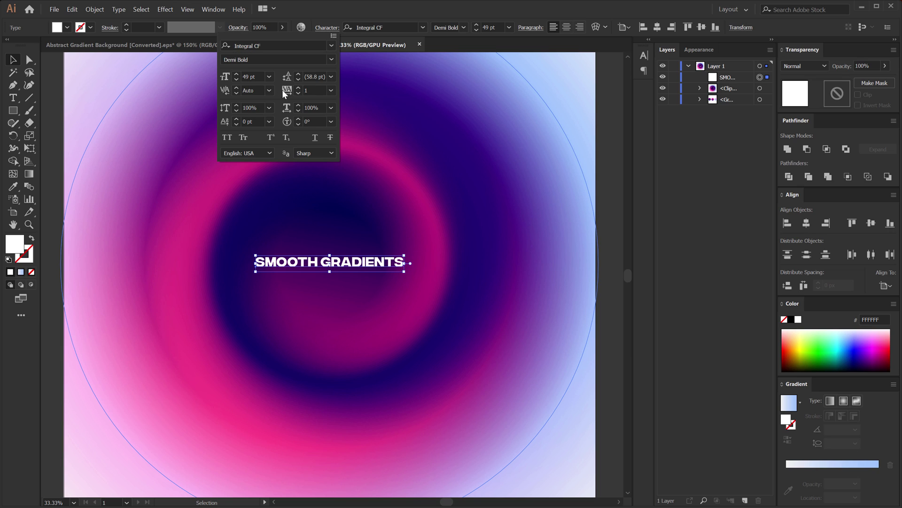
pyautogui.click(331, 90)
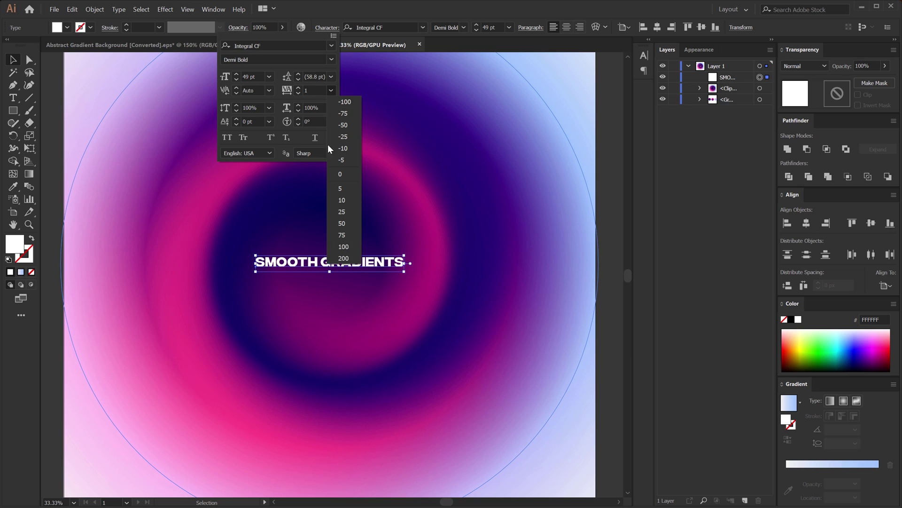
pyautogui.click(344, 258)
pyautogui.click(811, 226)
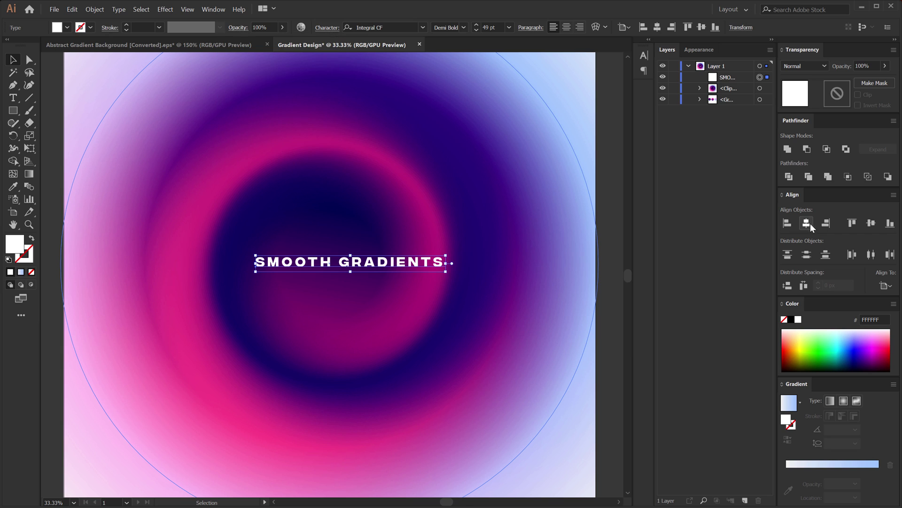
# Horizontally centre the wider-tracked SMOOTH GRADIENTS title on the artboard, then deselect it
pyautogui.scroll(-1, 399, 239)
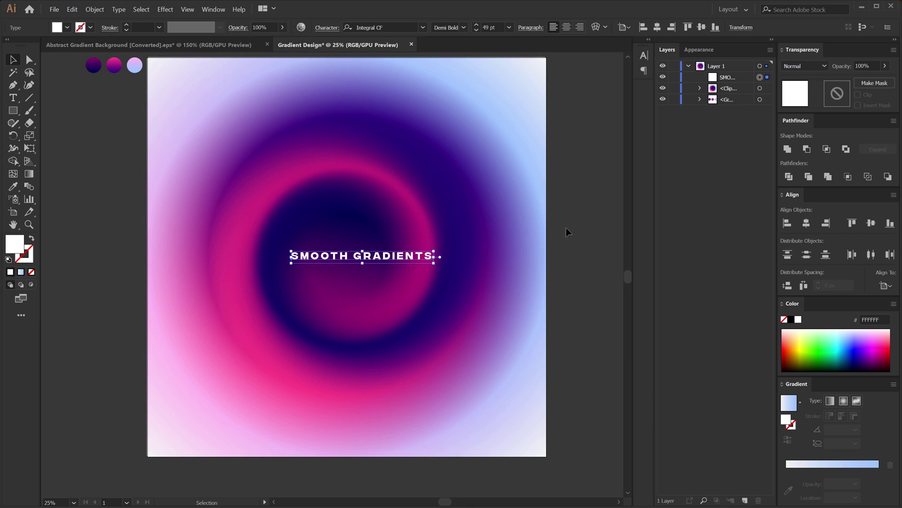
pyautogui.click(807, 224)
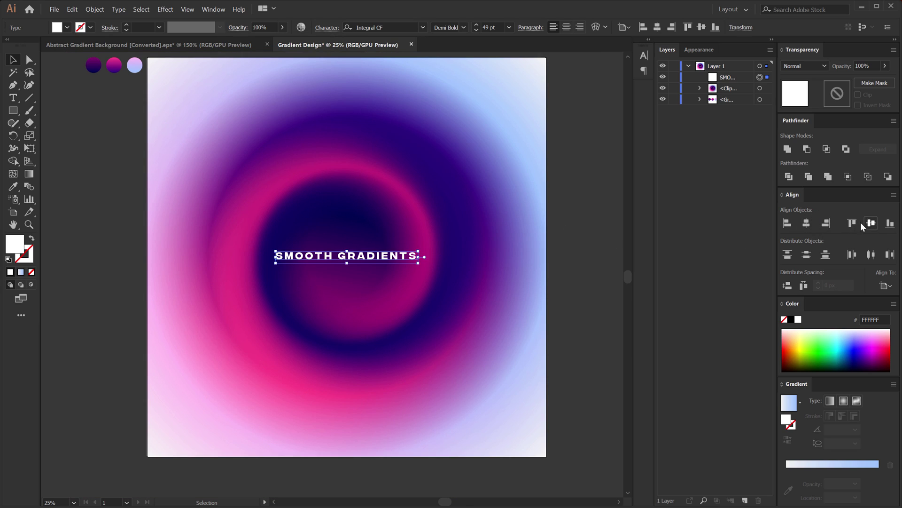
pyautogui.click(566, 238)
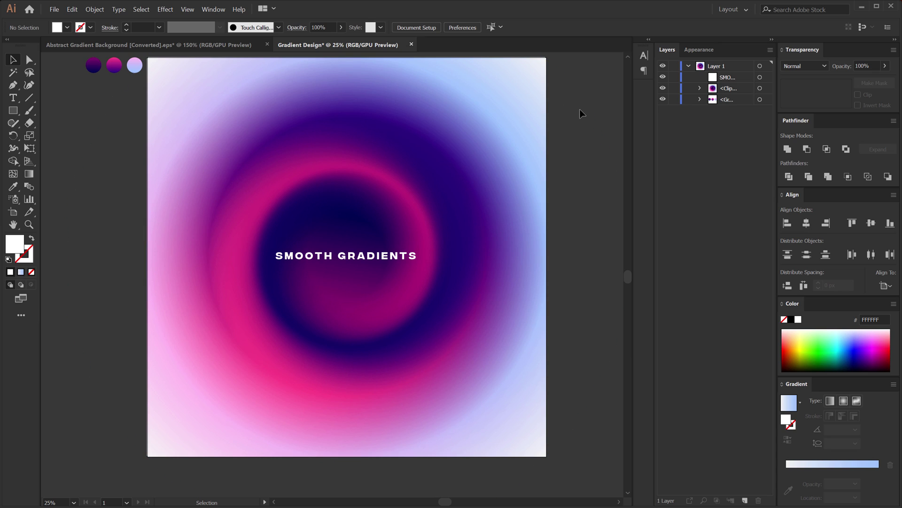